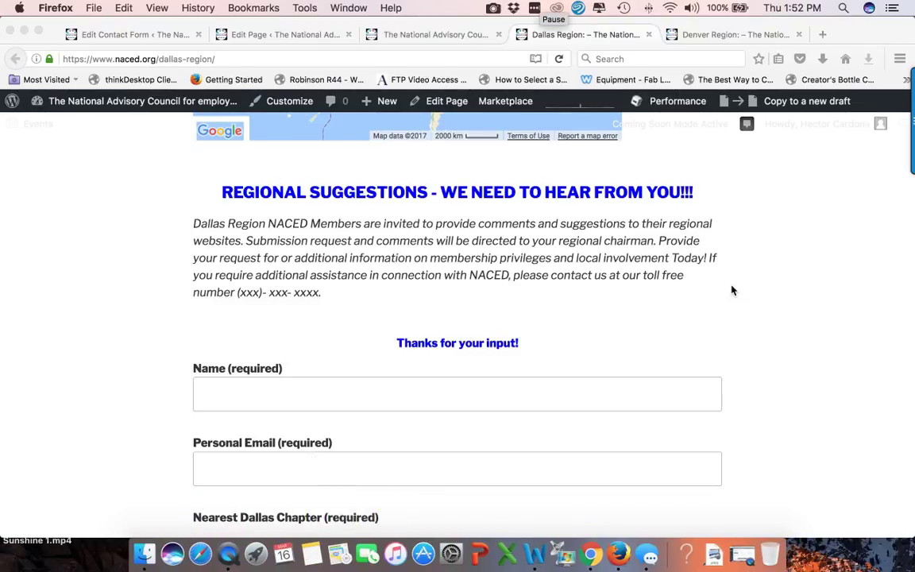
Go from the WordPress admin dashboard to the Contact Form 7 list of contact forms.
scroll(731, 289, "down", 2)
scroll(731, 290, "up", 6)
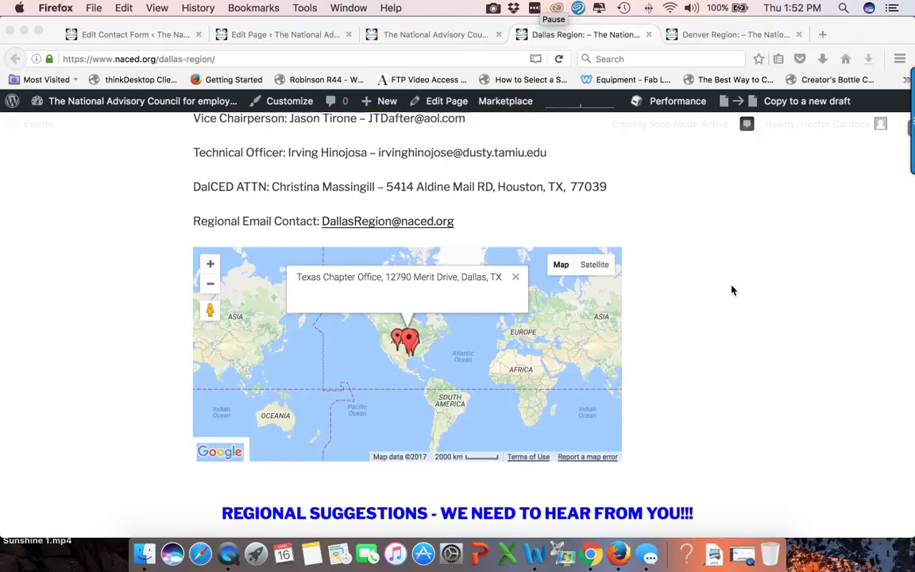
scroll(731, 289, "up", 2)
scroll(732, 289, "up", 3)
scroll(731, 290, "up", 4)
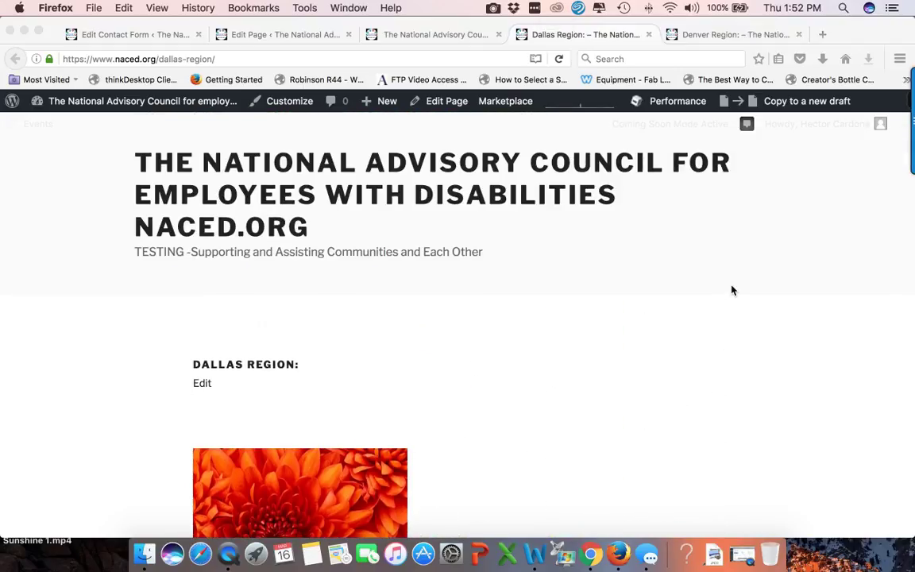
scroll(731, 290, "down", 4)
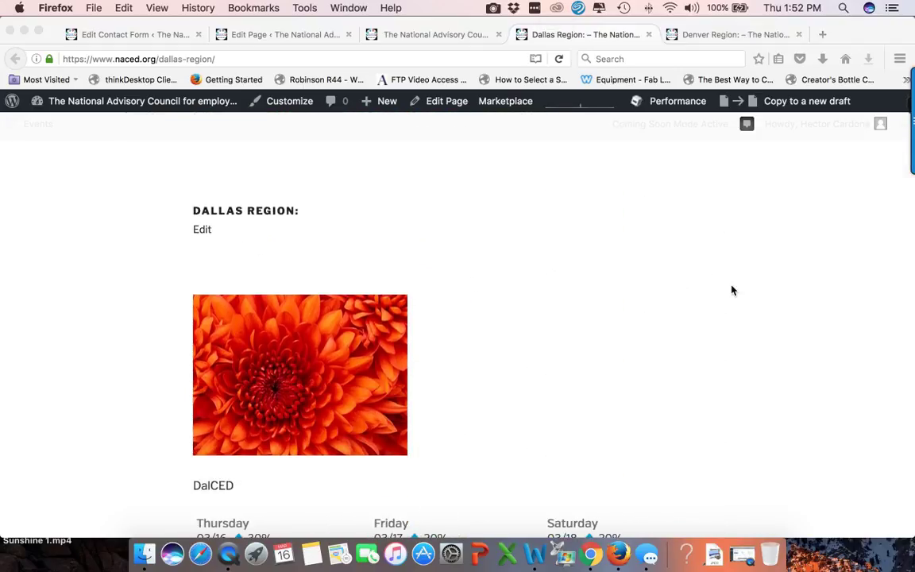
scroll(732, 290, "up", 3)
scroll(731, 290, "down", 1)
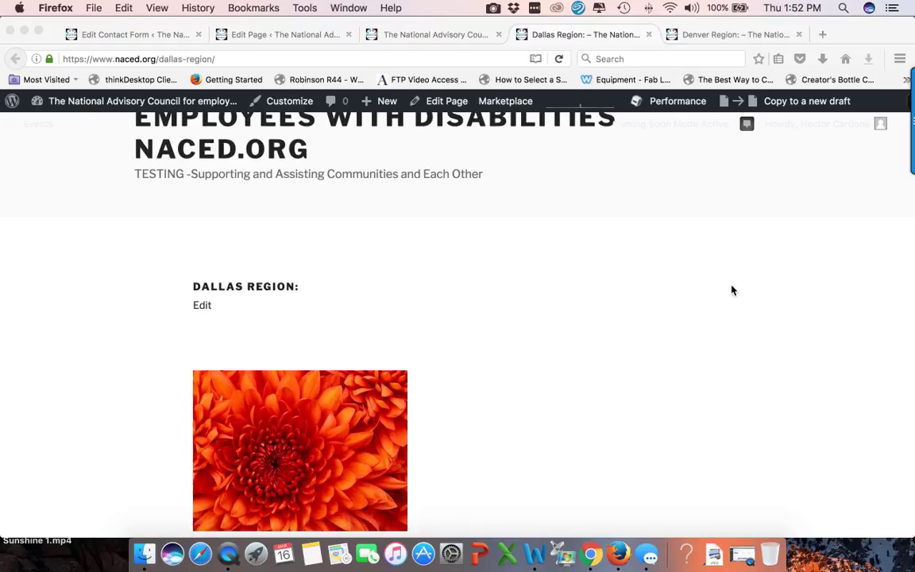
scroll(732, 290, "down", 2)
scroll(732, 290, "down", 4)
scroll(731, 290, "down", 1)
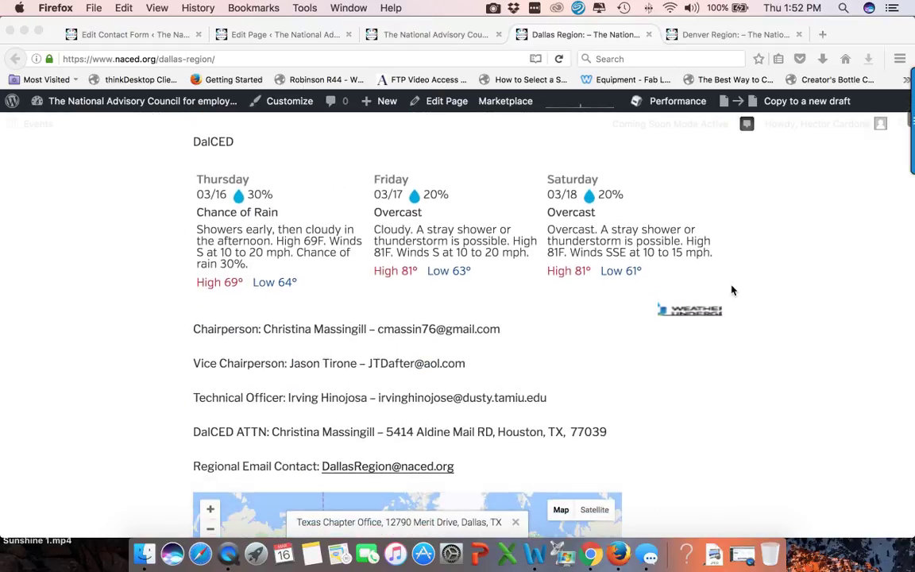
scroll(731, 290, "down", 2)
scroll(731, 287, "down", 2)
scroll(731, 287, "down", 3)
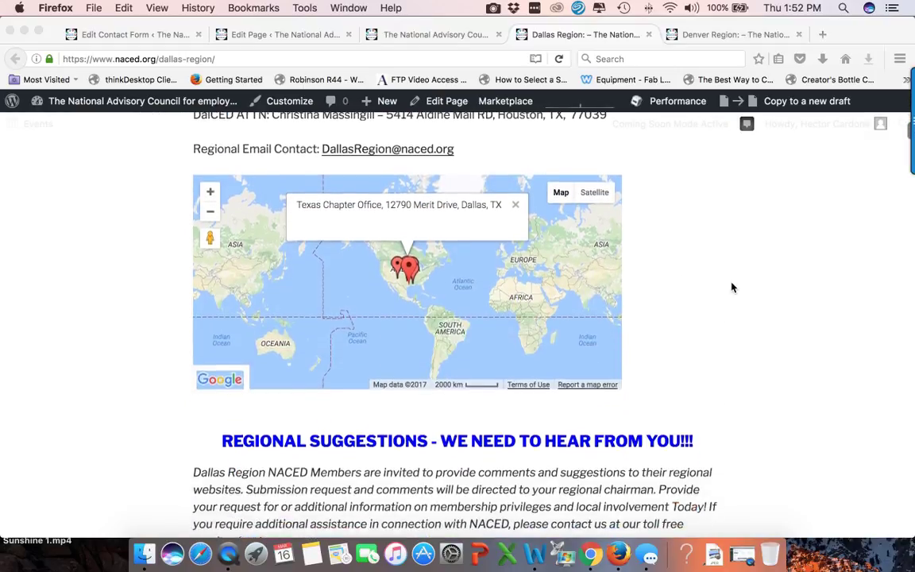
scroll(731, 288, "down", 2)
scroll(731, 288, "down", 1)
scroll(731, 285, "down", 3)
scroll(732, 286, "up", 1)
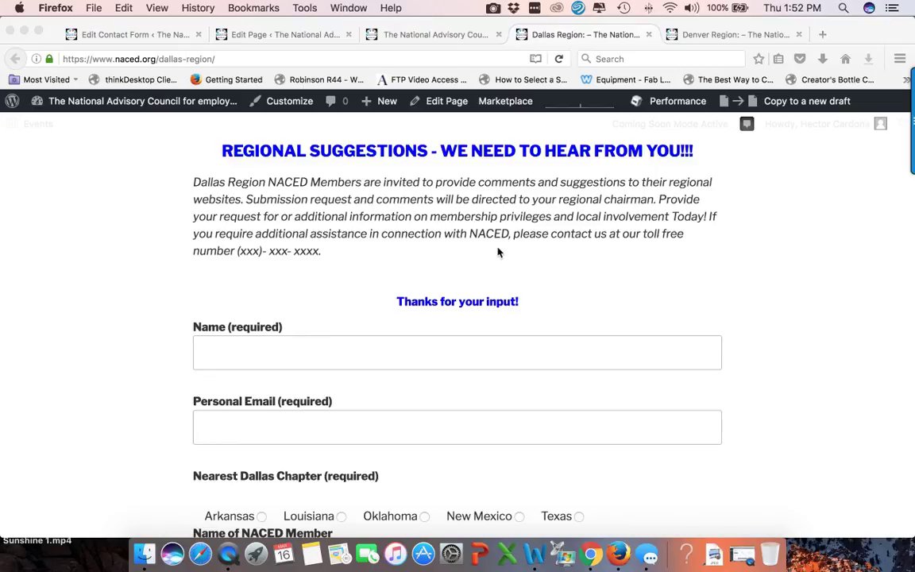
scroll(782, 296, "down", 1)
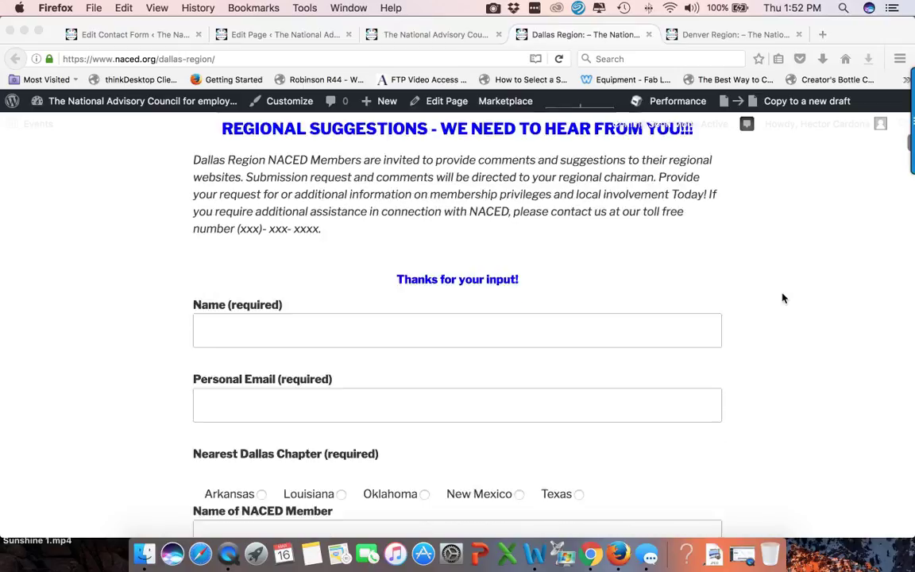
scroll(290, 224, "up", 1)
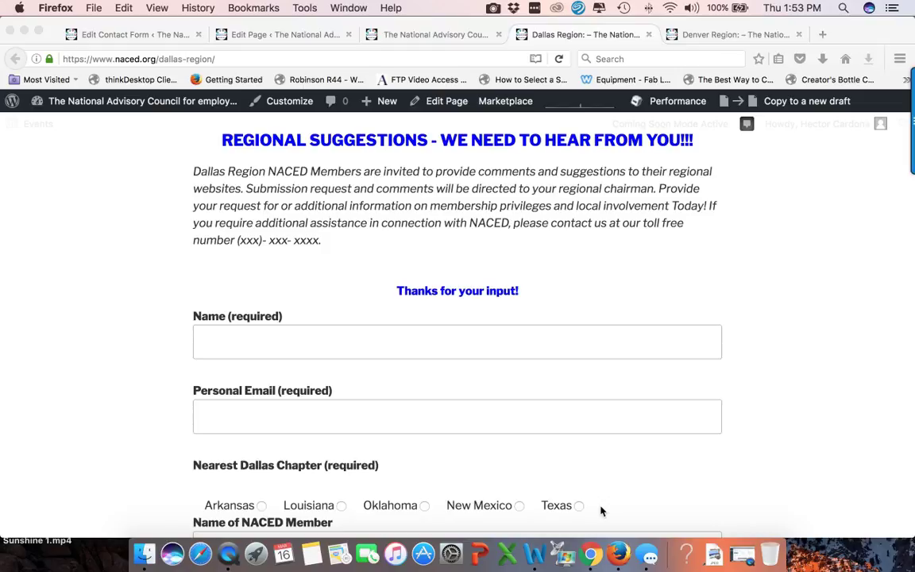
scroll(611, 366, "up", 5)
scroll(613, 374, "up", 2)
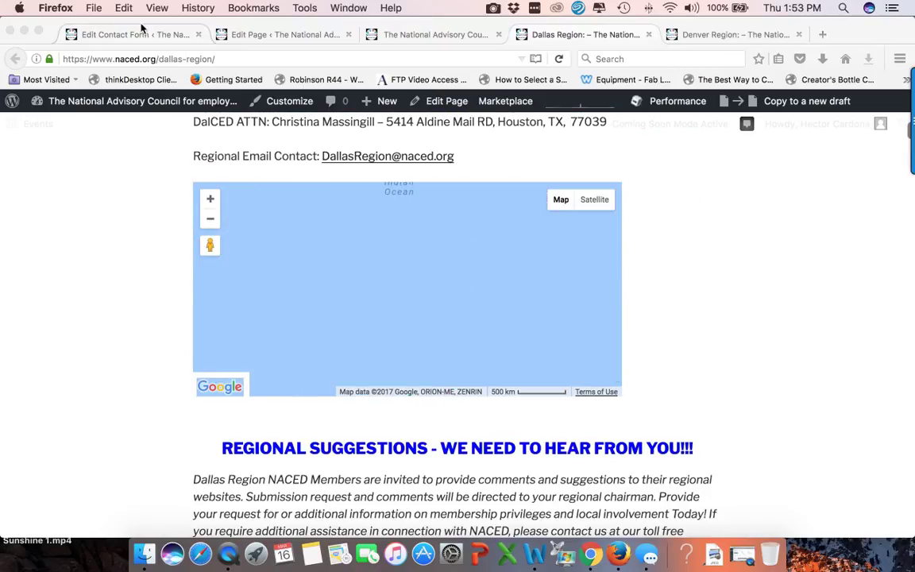
left_click(76, 105)
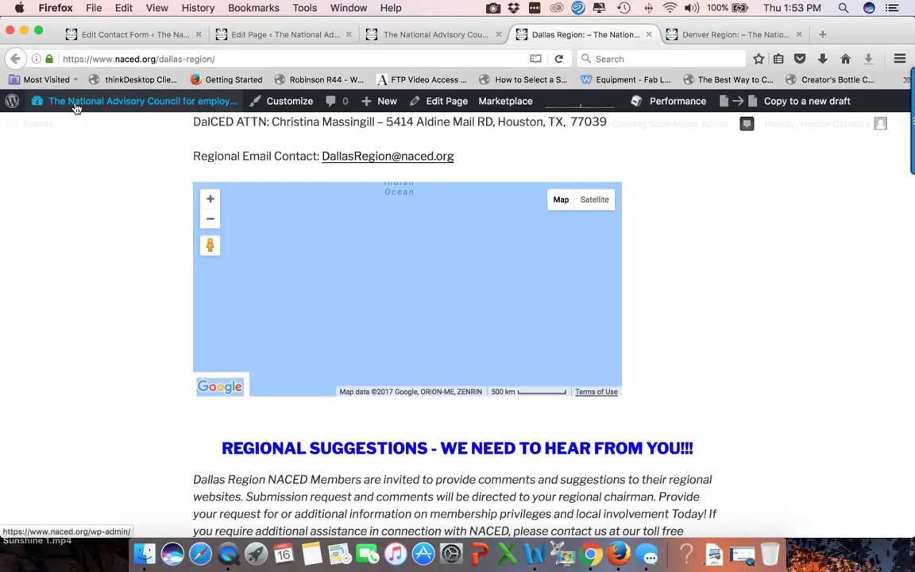
left_click(75, 106)
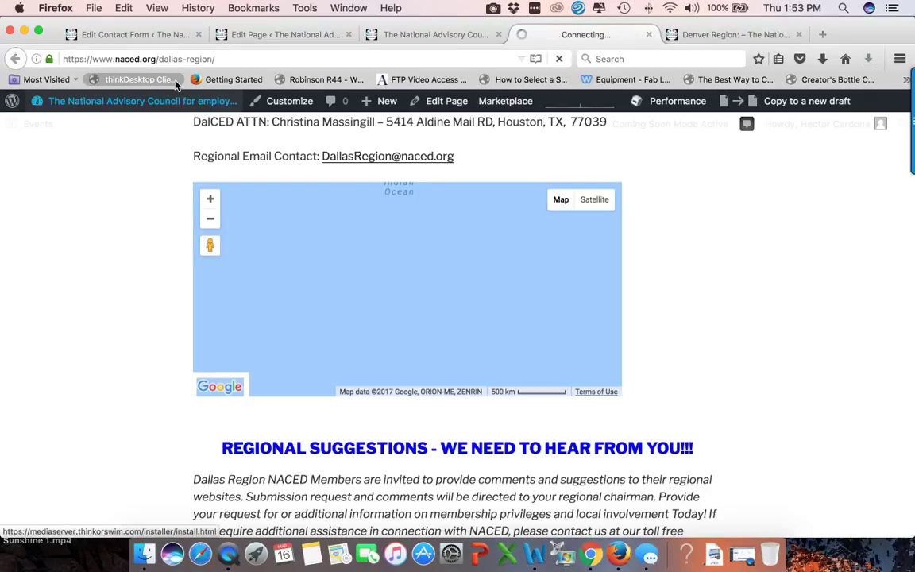
left_click(136, 34)
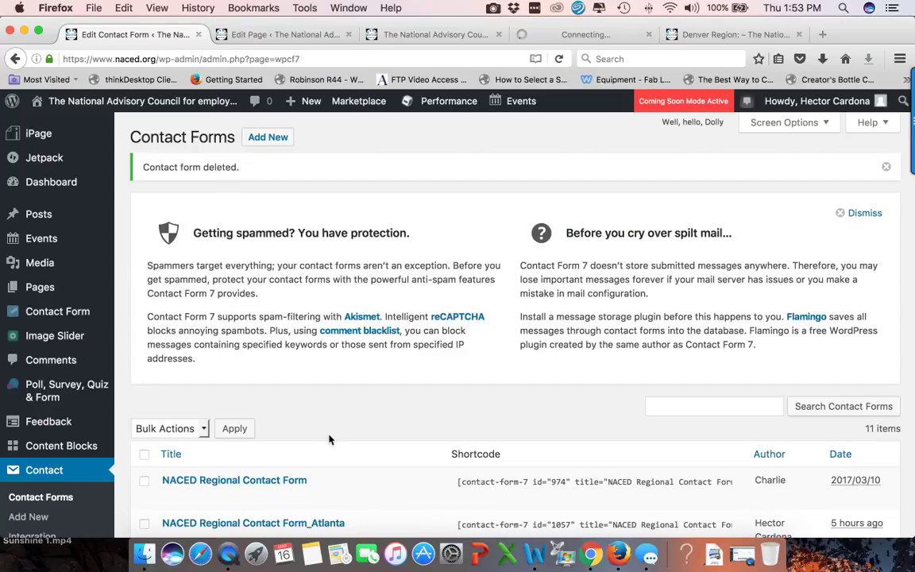
Duplicate NACED Regional Contact Form_Atlanta and open the resulting _copy form.
scroll(329, 437, "down", 2)
scroll(330, 439, "down", 2)
scroll(330, 439, "down", 2)
scroll(329, 439, "down", 2)
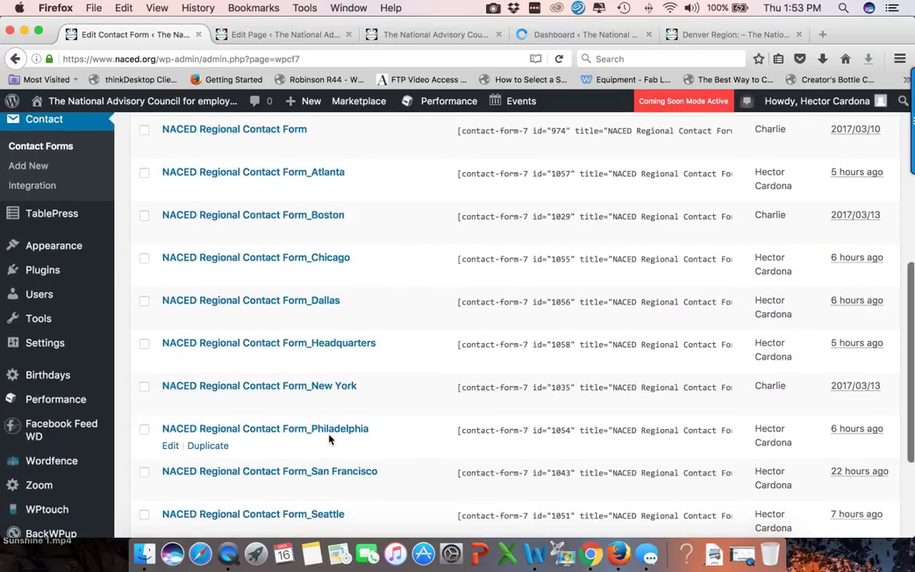
scroll(364, 366, "down", 2)
scroll(364, 367, "down", 2)
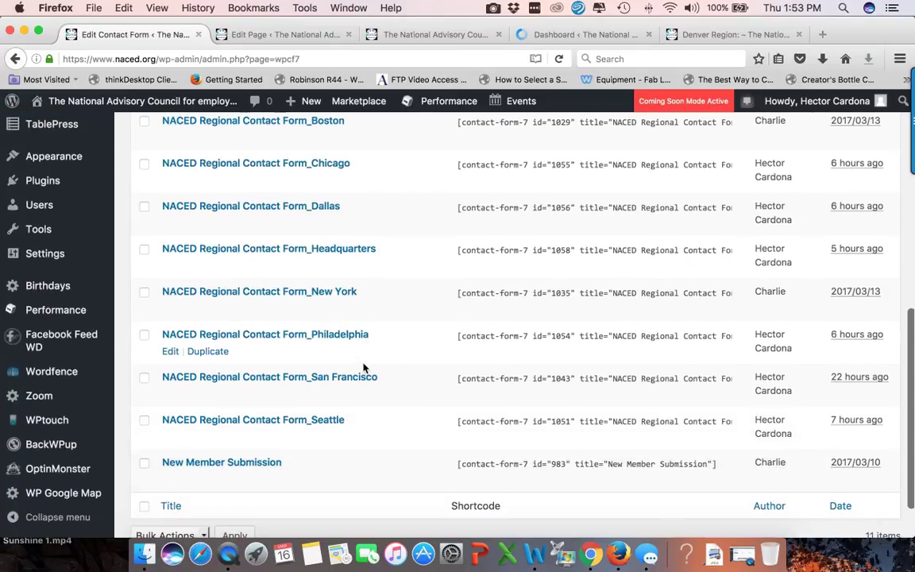
scroll(364, 368, "up", 2)
scroll(363, 368, "up", 2)
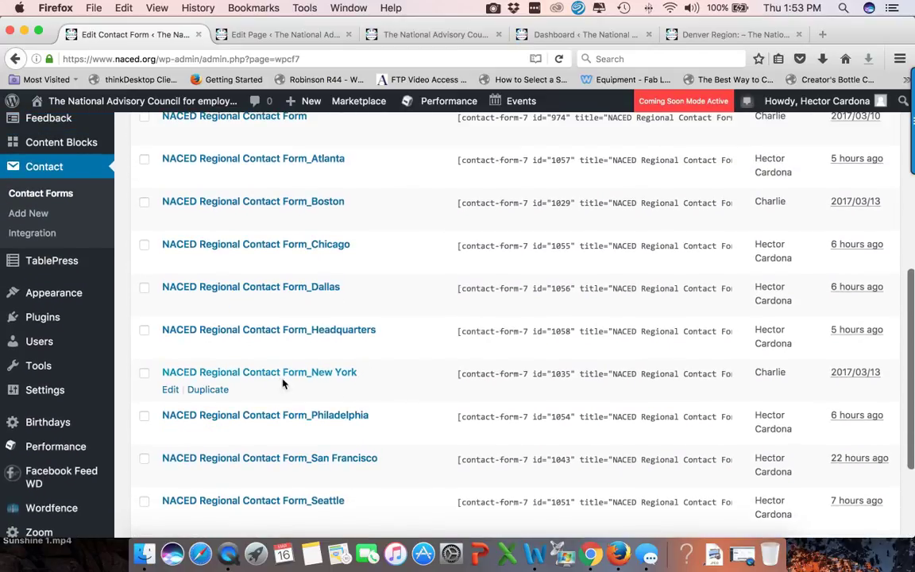
mouse_move(253, 158)
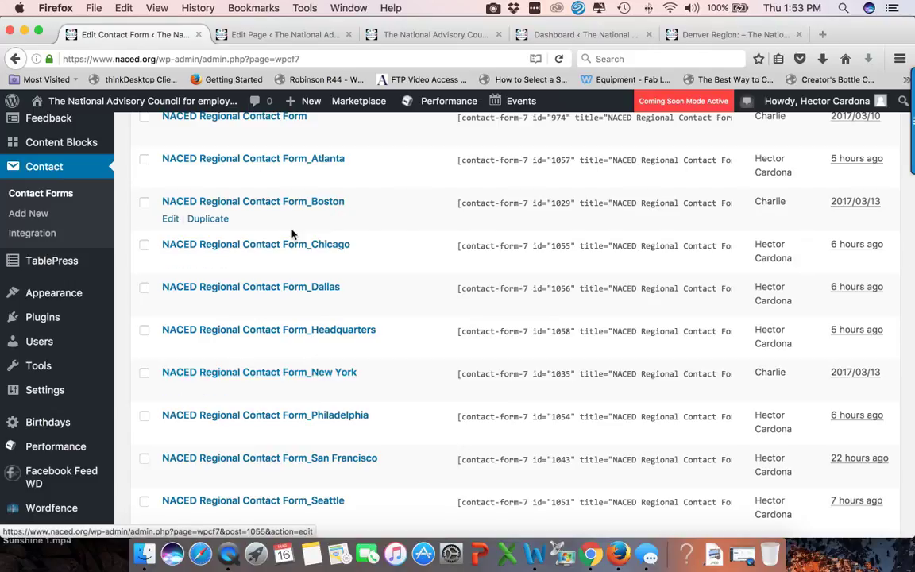
mouse_move(208, 176)
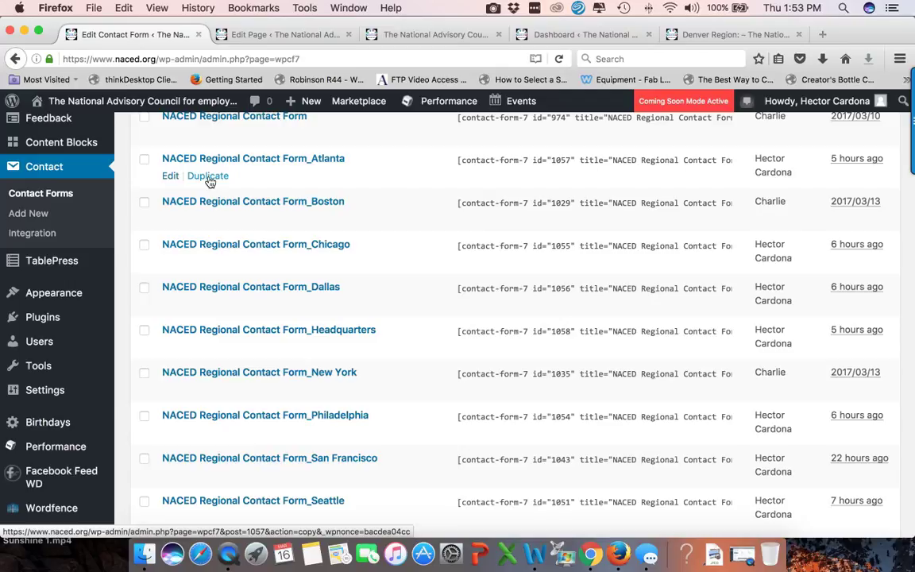
left_click(208, 176)
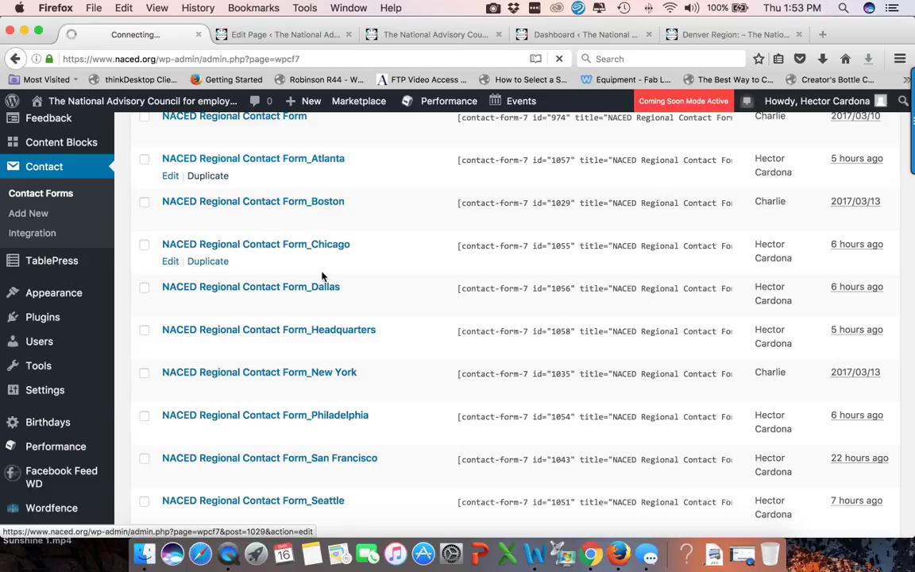
scroll(321, 274, "down", 1)
scroll(321, 274, "up", 3)
scroll(321, 275, "up", 3)
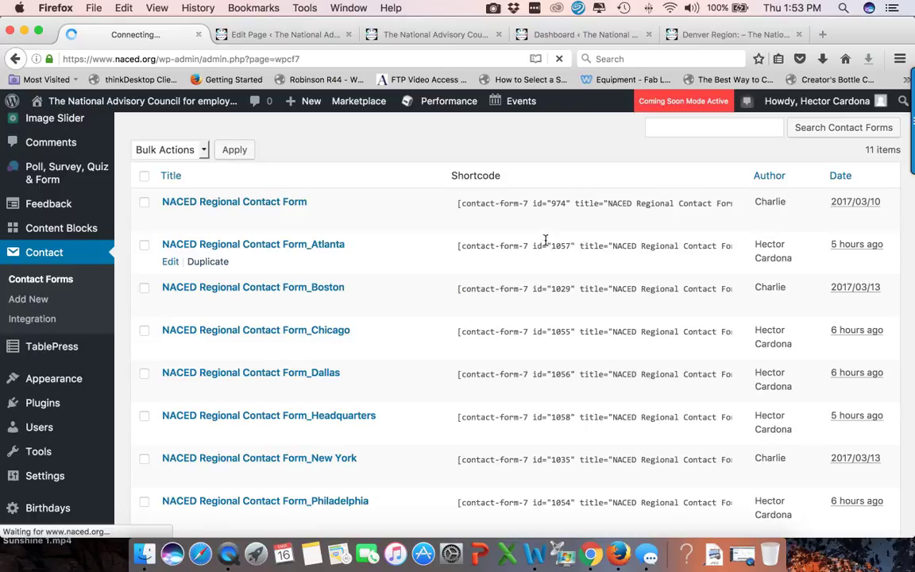
left_click(490, 244)
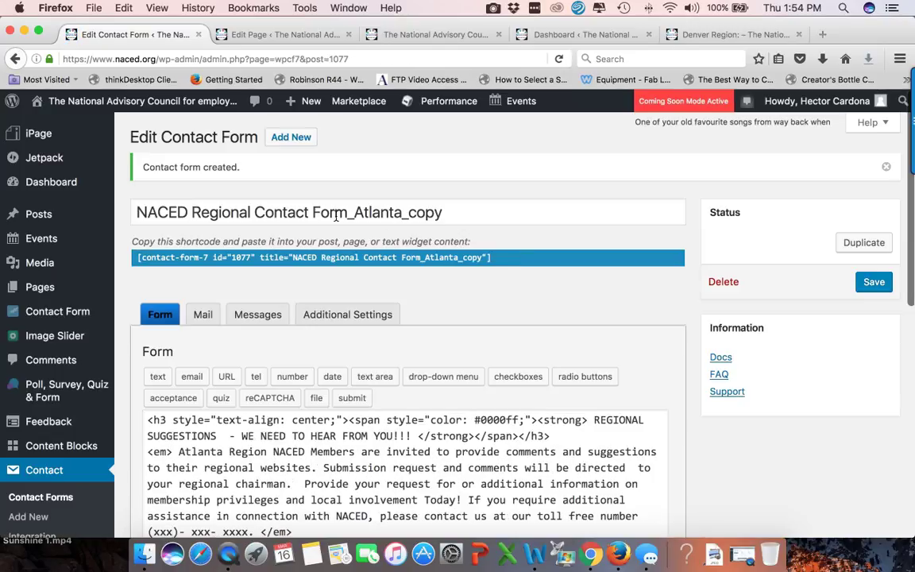
Rename the form title to Denver and change Atlanta to Denver in the intro text.
left_click_drag(458, 210, 357, 216)
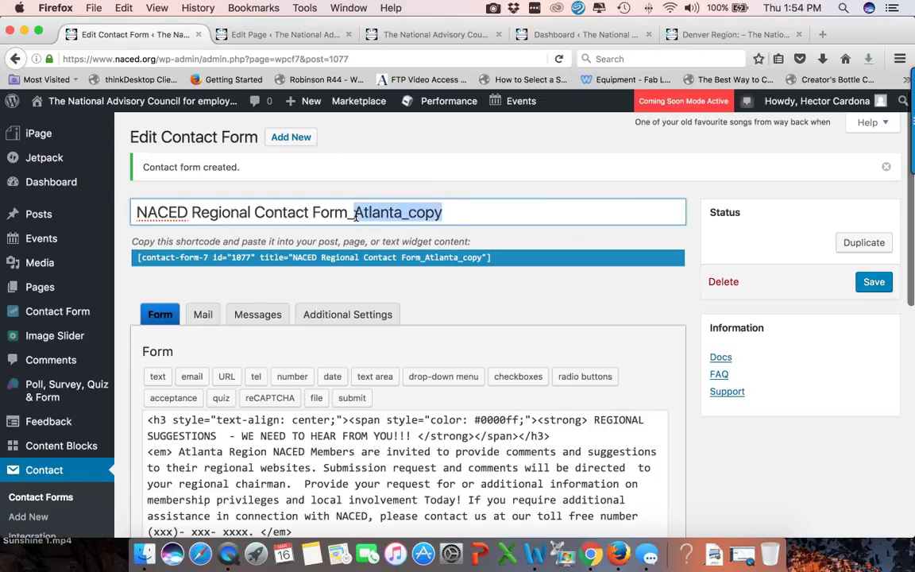
type("De")
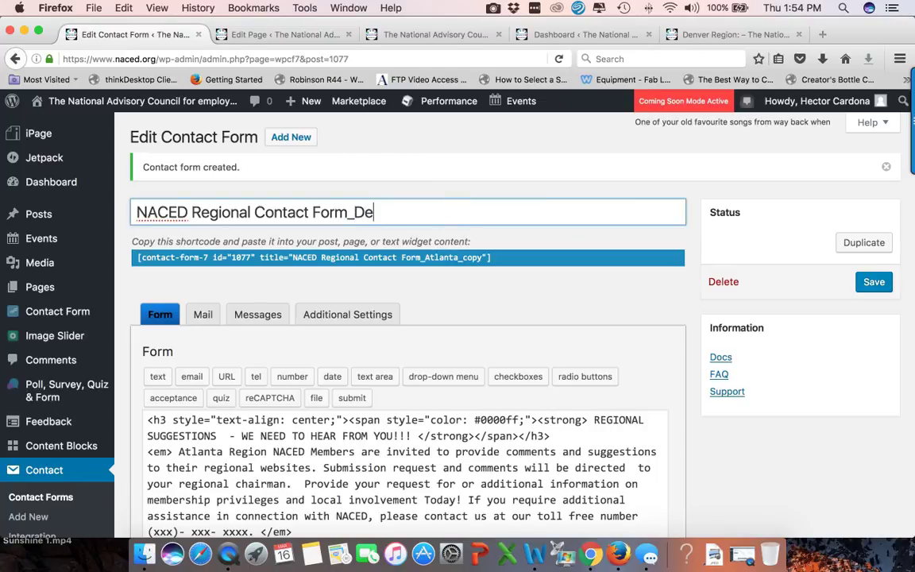
type("nver")
scroll(390, 446, "down", 2)
scroll(389, 446, "down", 3)
left_click(192, 373)
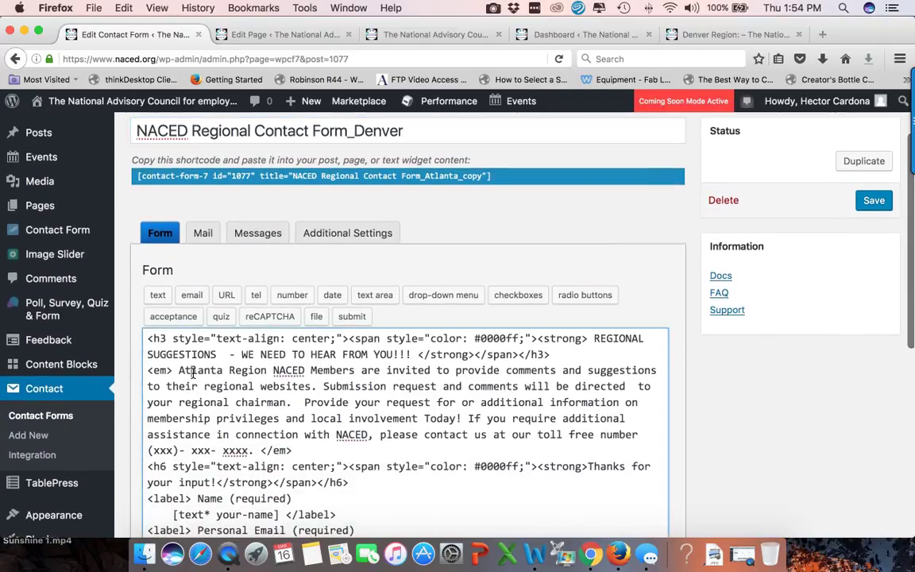
double_click(192, 372)
type("Den")
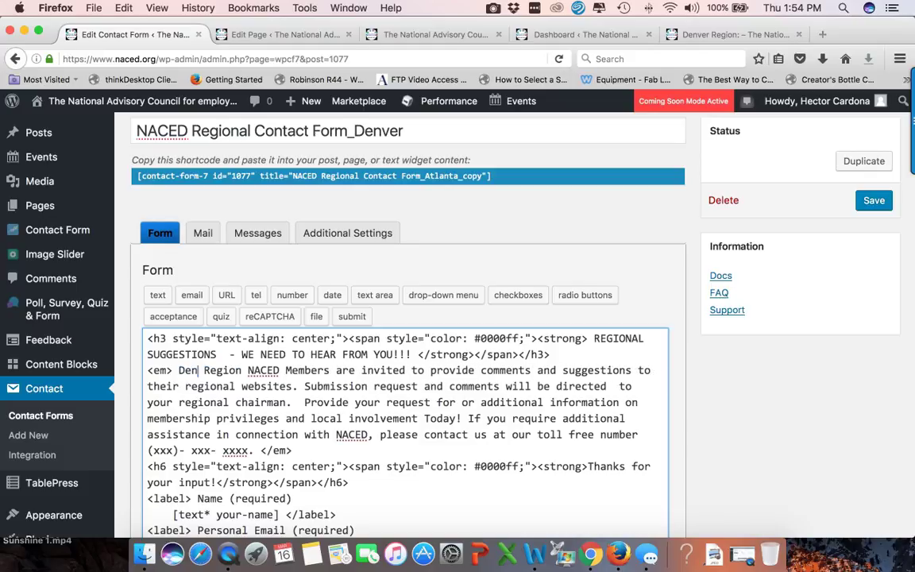
type("ver")
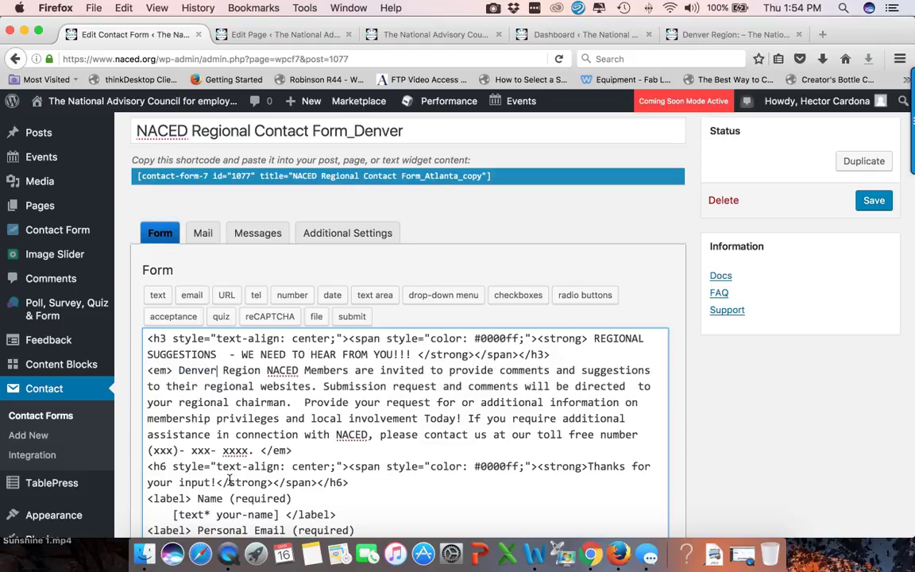
Change Atlanta to Denver in the chapter label and the radio field name.
scroll(261, 502, "down", 3)
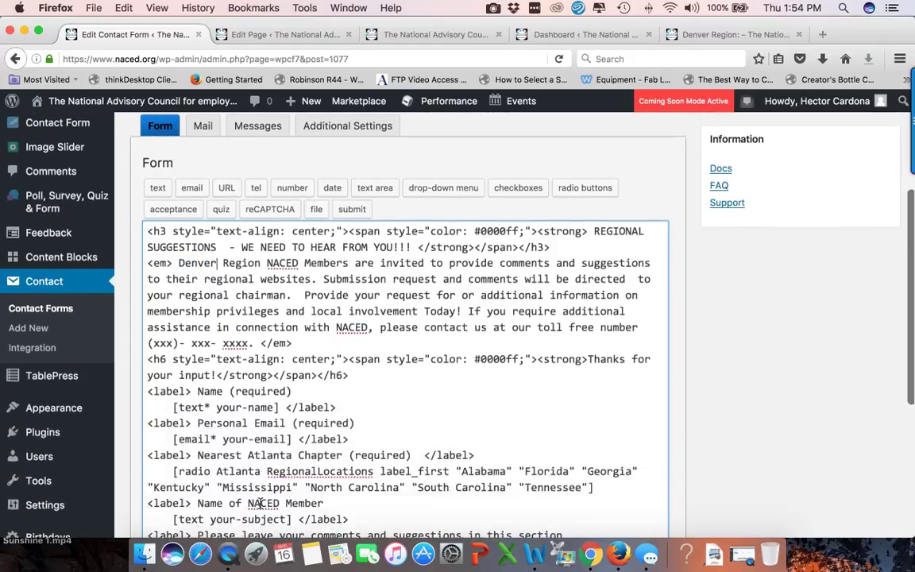
double_click(270, 442)
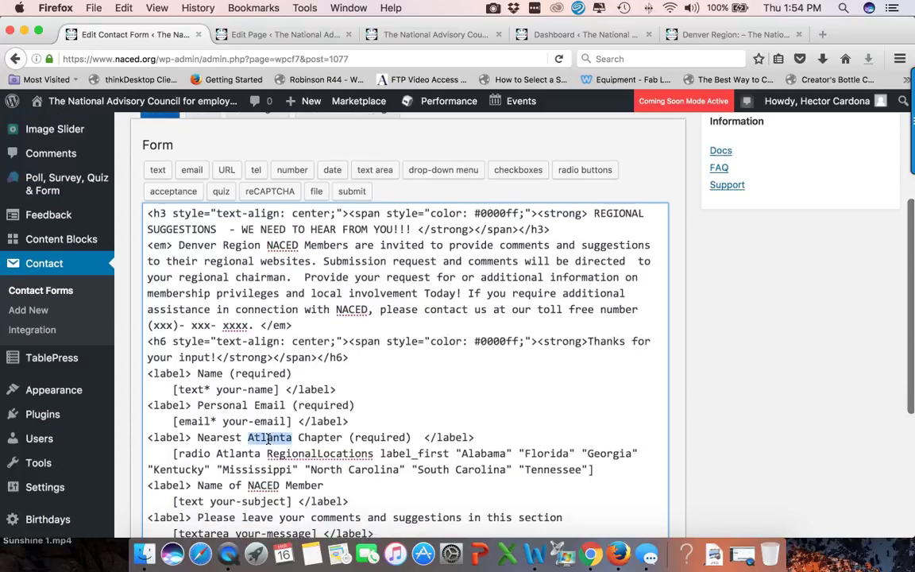
type("Denver")
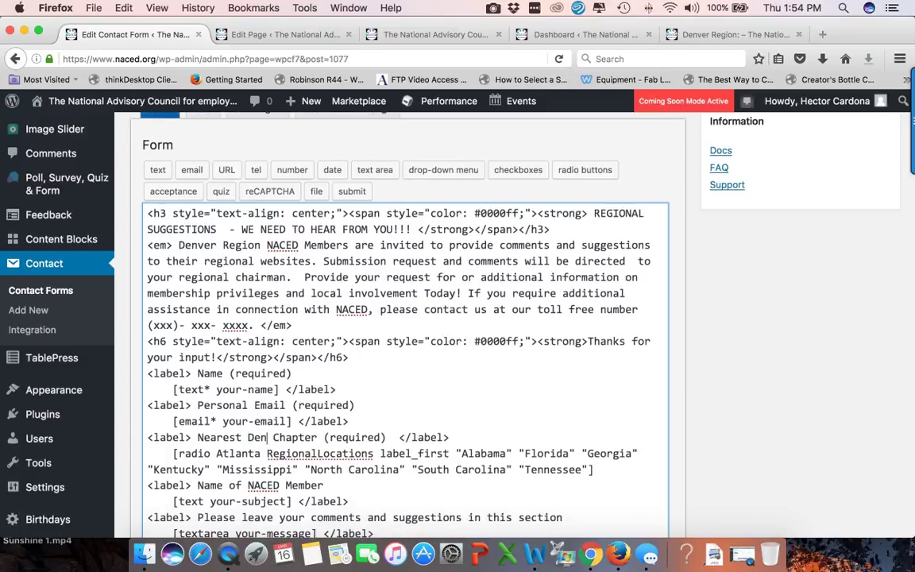
double_click(233, 456)
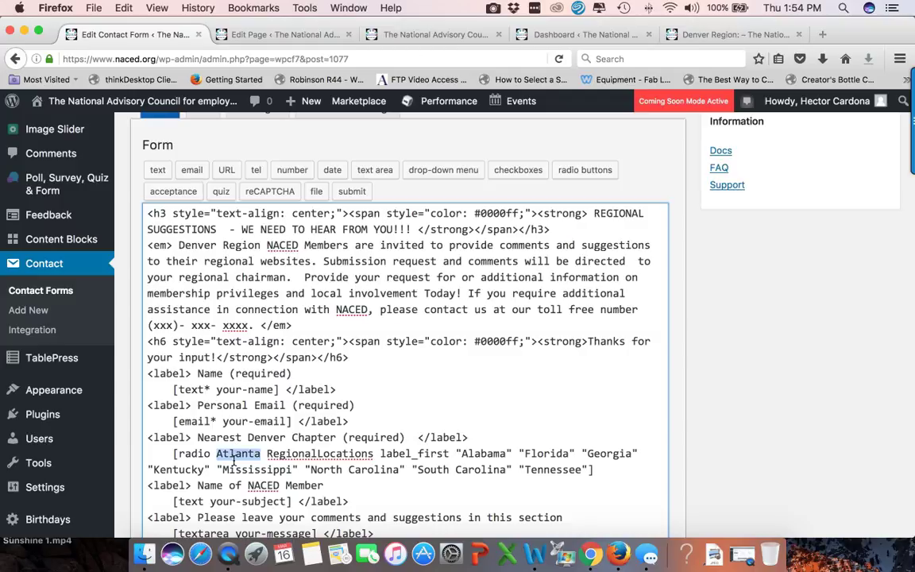
type("Denver")
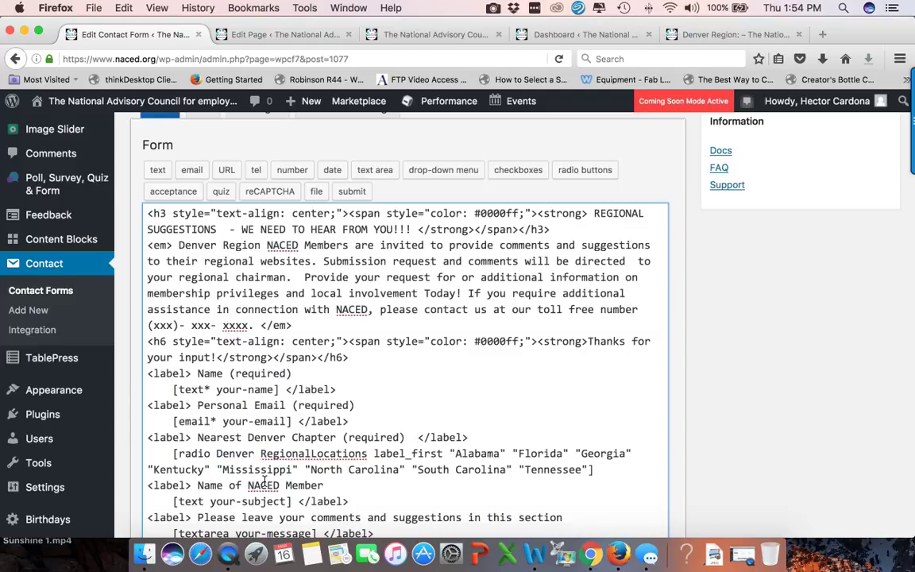
Replace Alabama, Florida, Georgia and Kentucky with Colorado, Montana, North Dakota and South Dekota.
triple_click(476, 453)
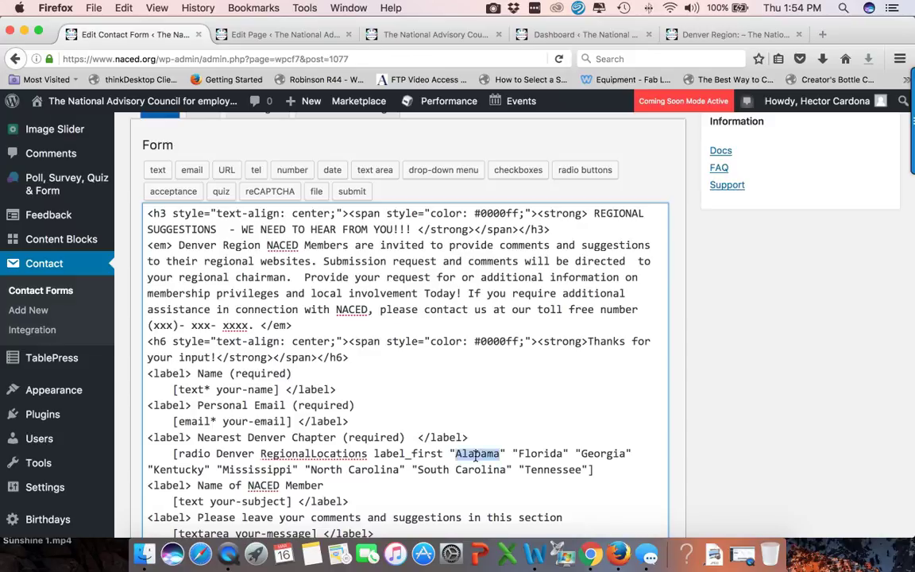
left_click(477, 445)
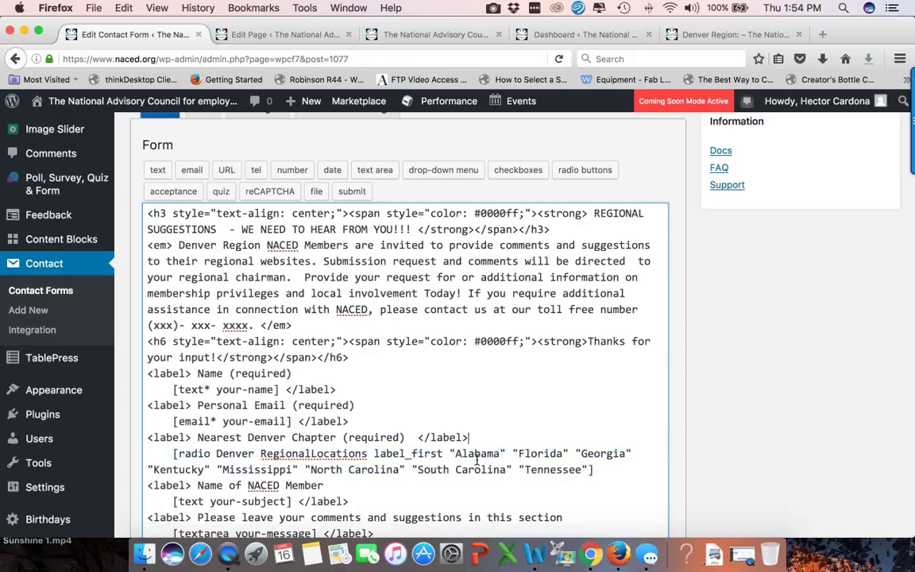
double_click(479, 452)
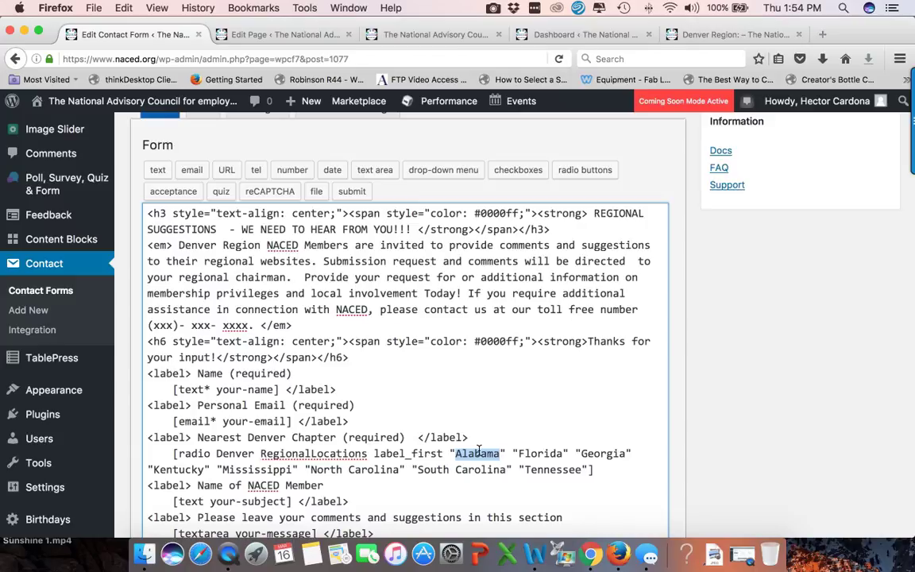
type("Colorad")
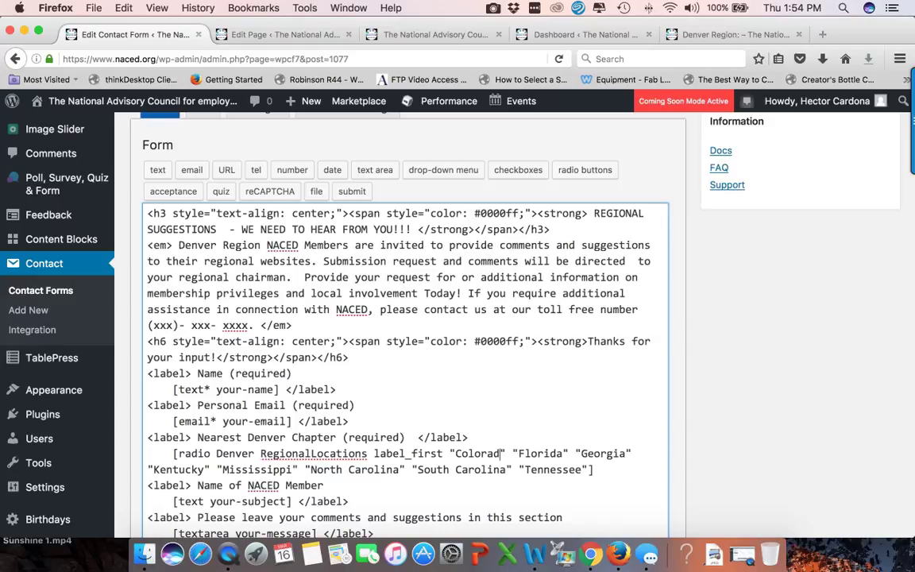
type("o")
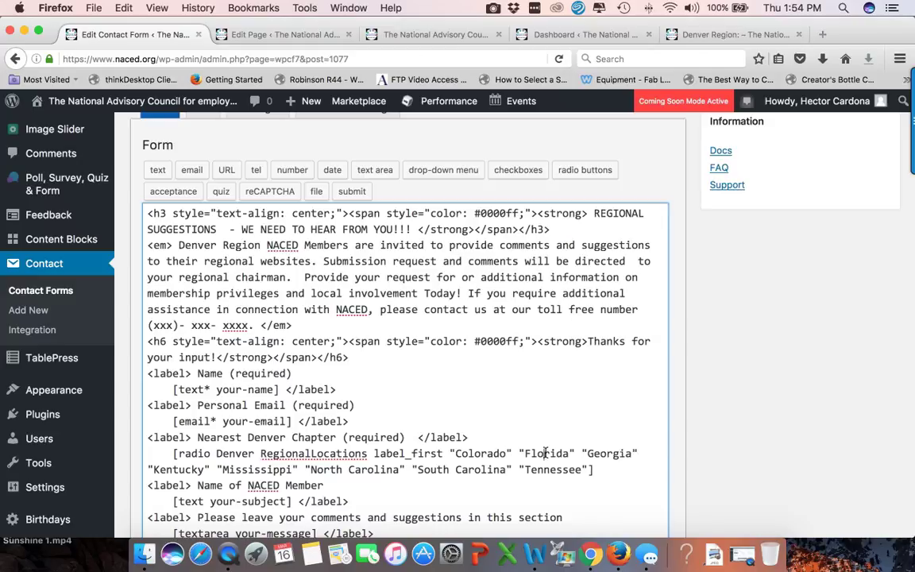
double_click(546, 452)
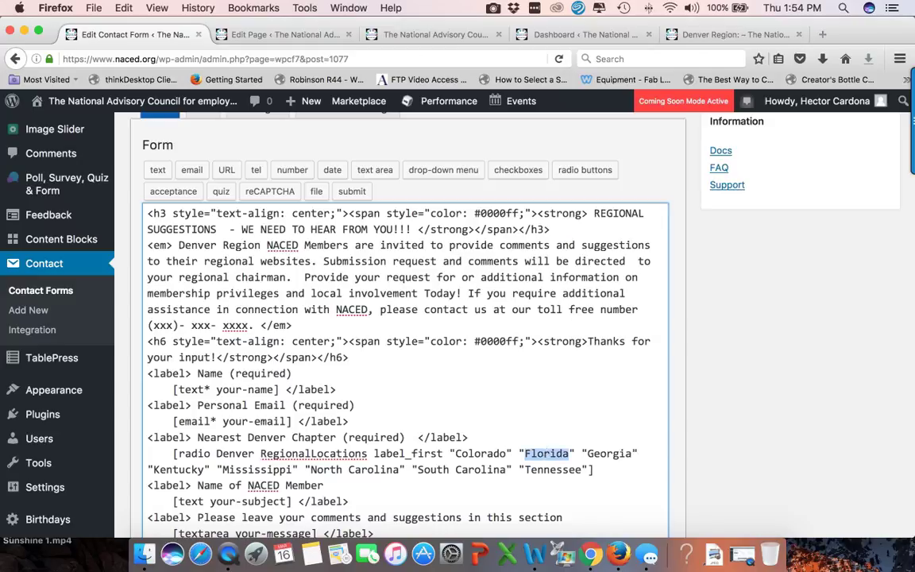
type("Montana")
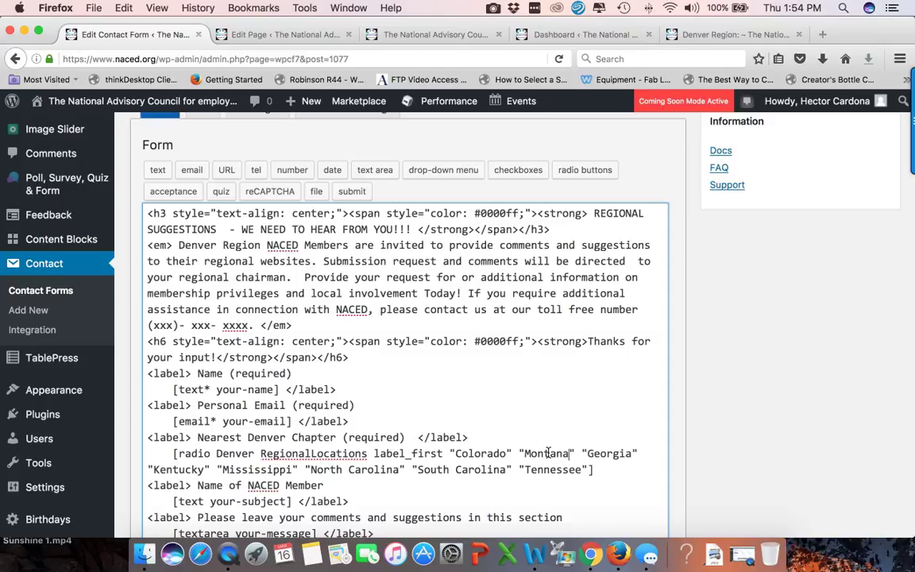
double_click(609, 454)
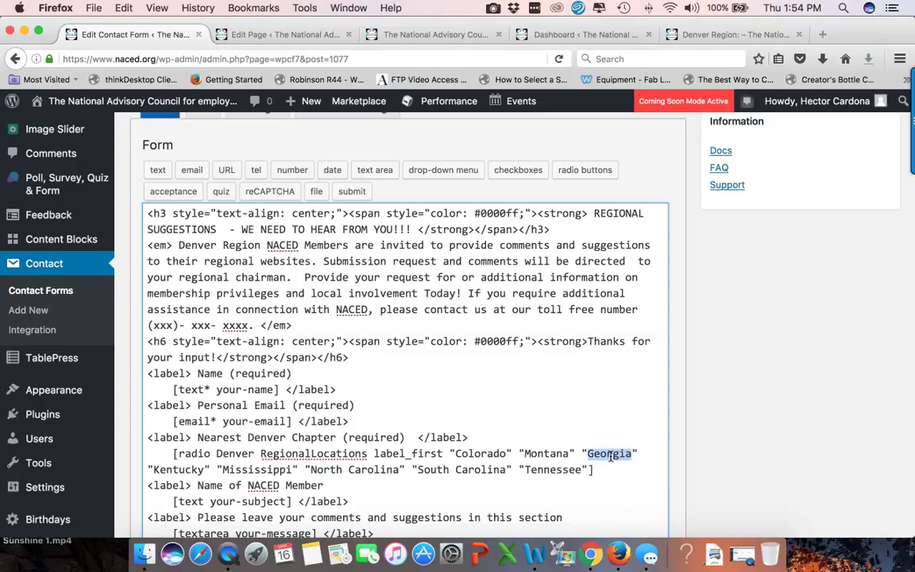
type("North Da")
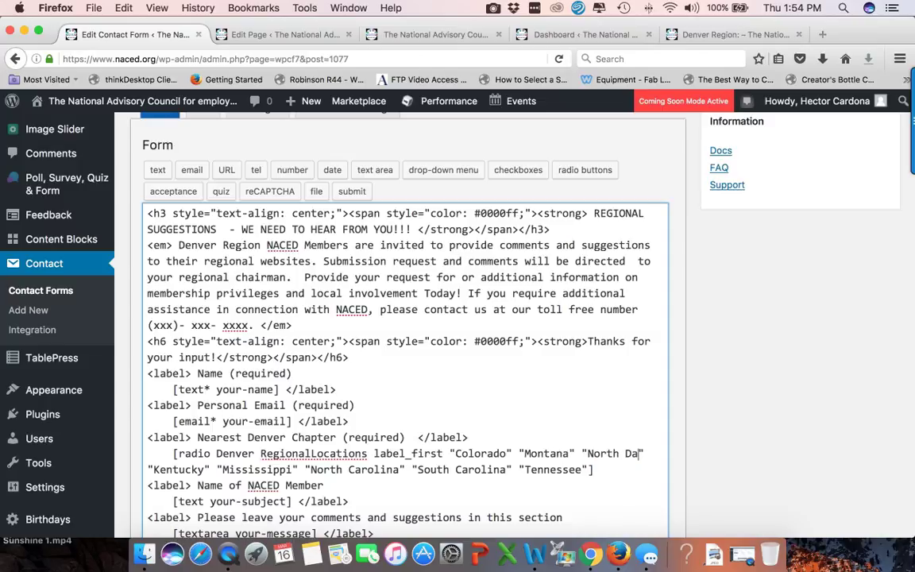
type("kota")
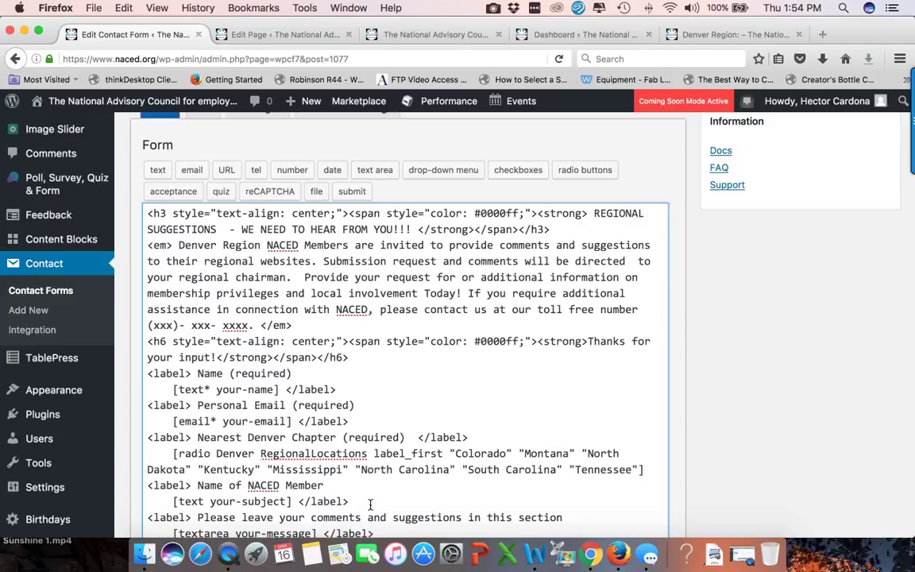
double_click(237, 464)
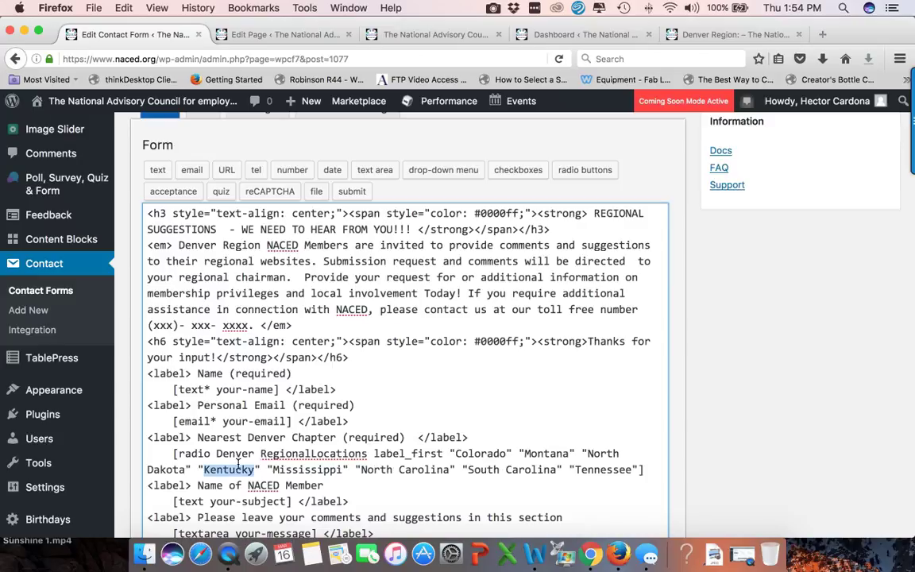
type("South")
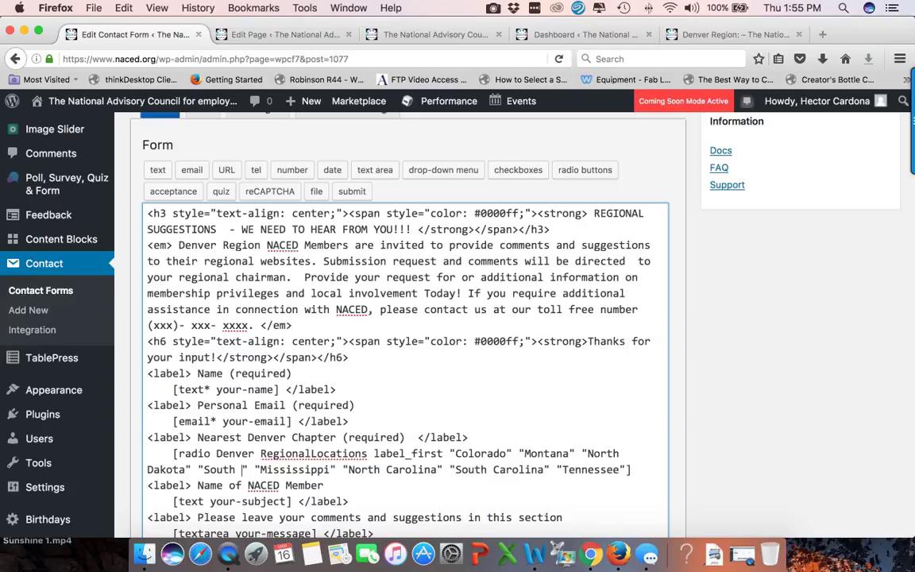
type(" Dekota")
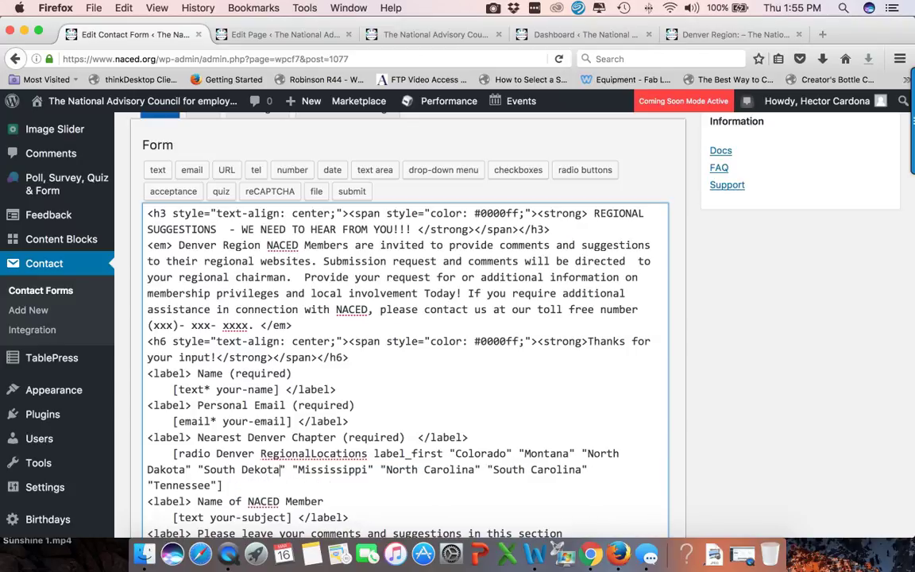
Replace Mississippi and North Carolina with Utah and Wyoming, and delete South Carolina and Tennessee.
double_click(327, 468)
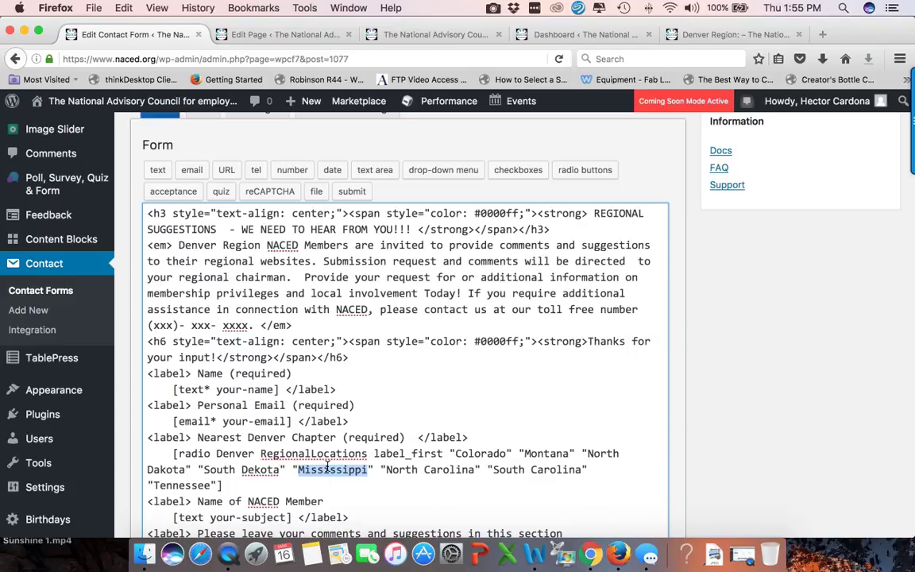
type("Uta")
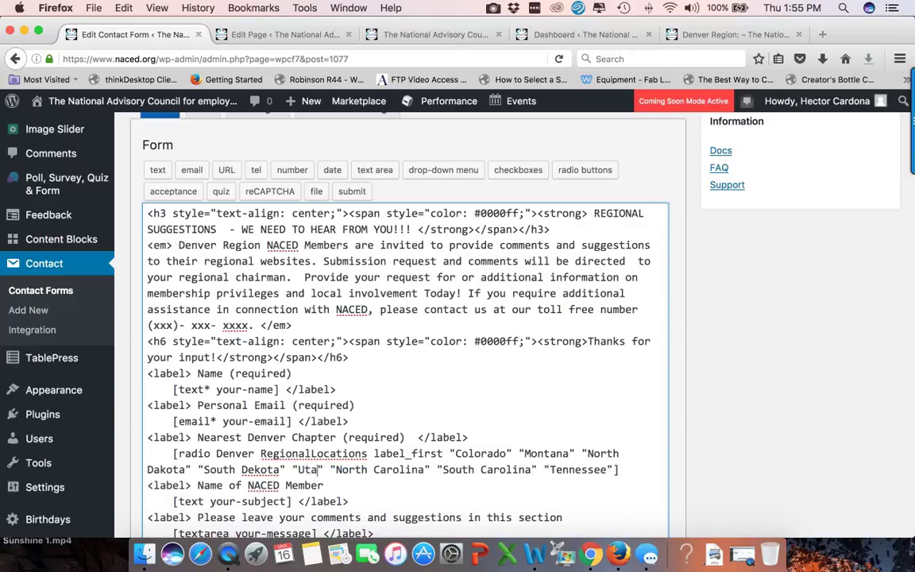
type("h")
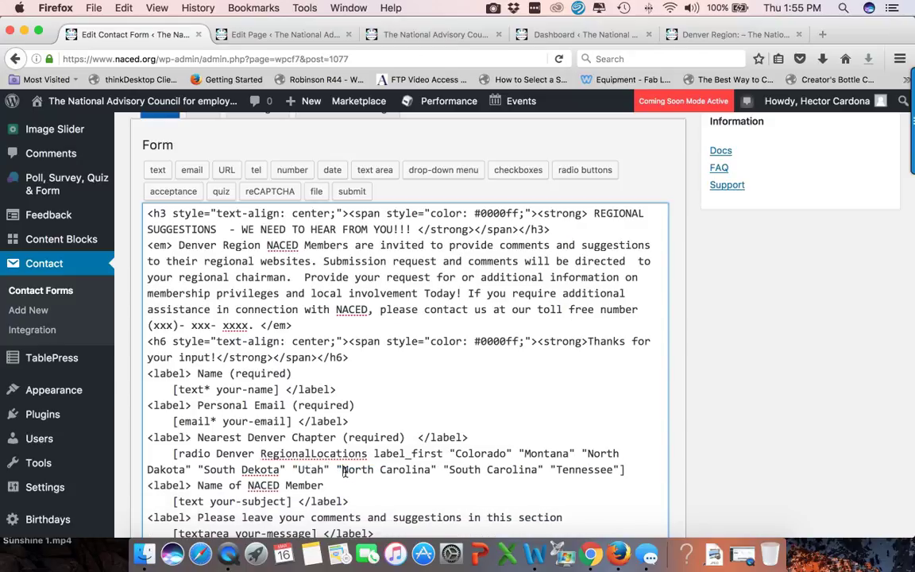
left_click_drag(342, 469, 429, 474)
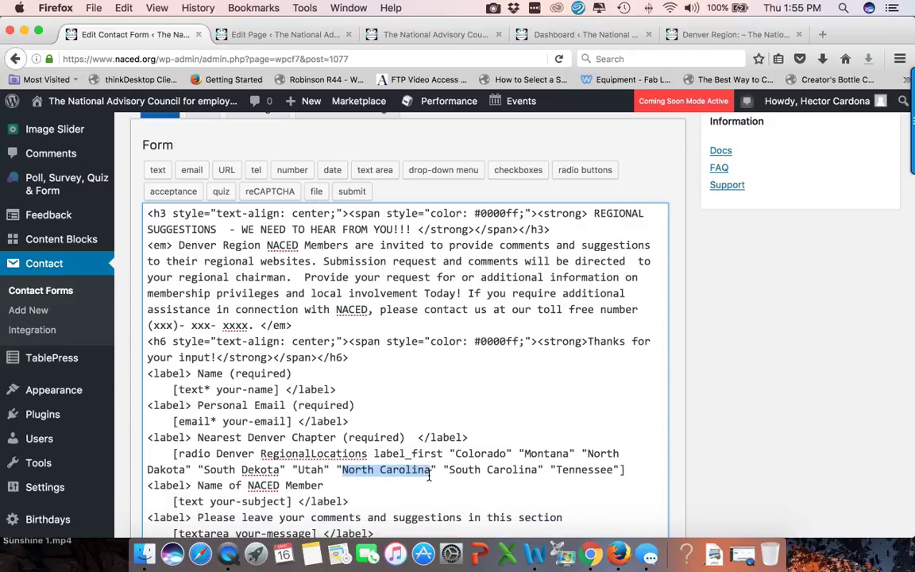
type("Wy")
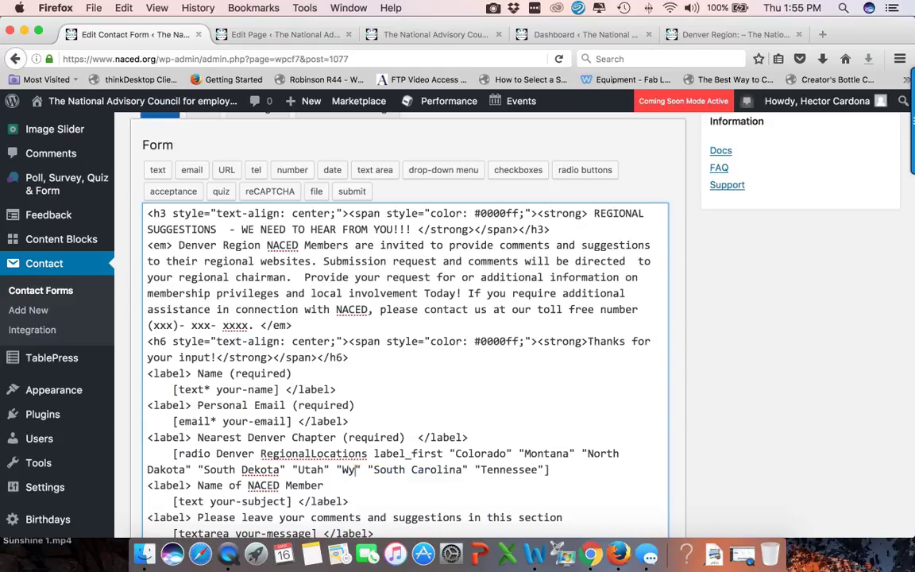
type("oming")
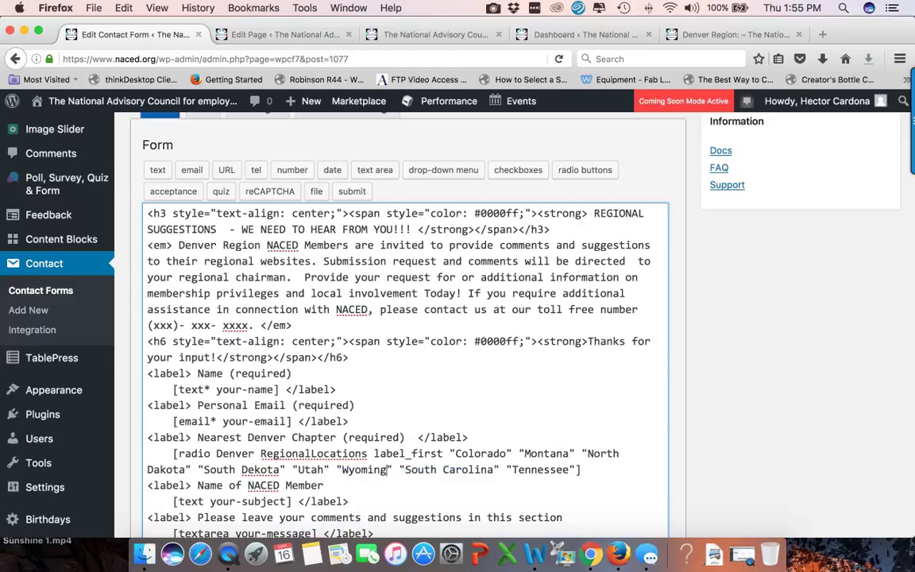
left_click_drag(399, 469, 573, 469)
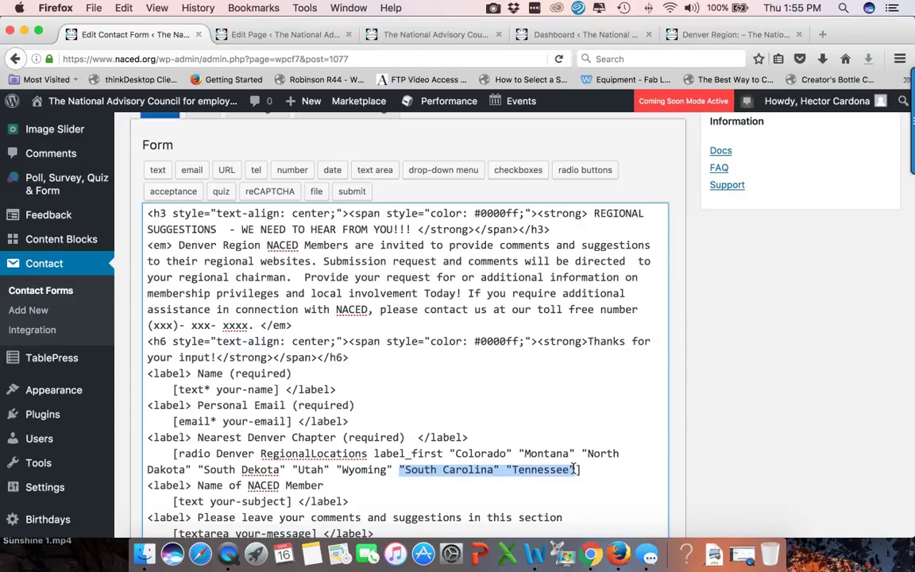
key("BackSpace")
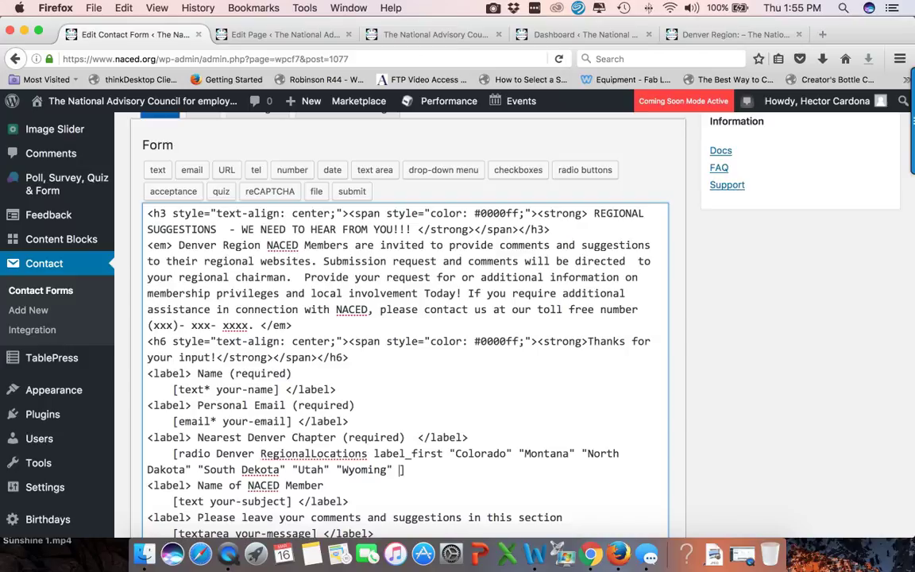
key("BackSpace")
scroll(326, 231, "down", 3)
scroll(300, 311, "up", 5)
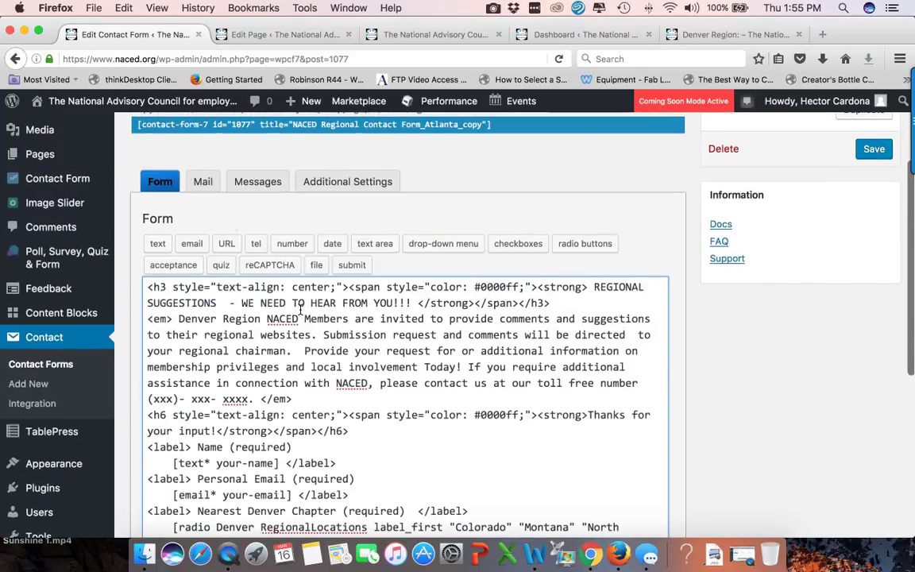
left_click(203, 181)
left_click(275, 317)
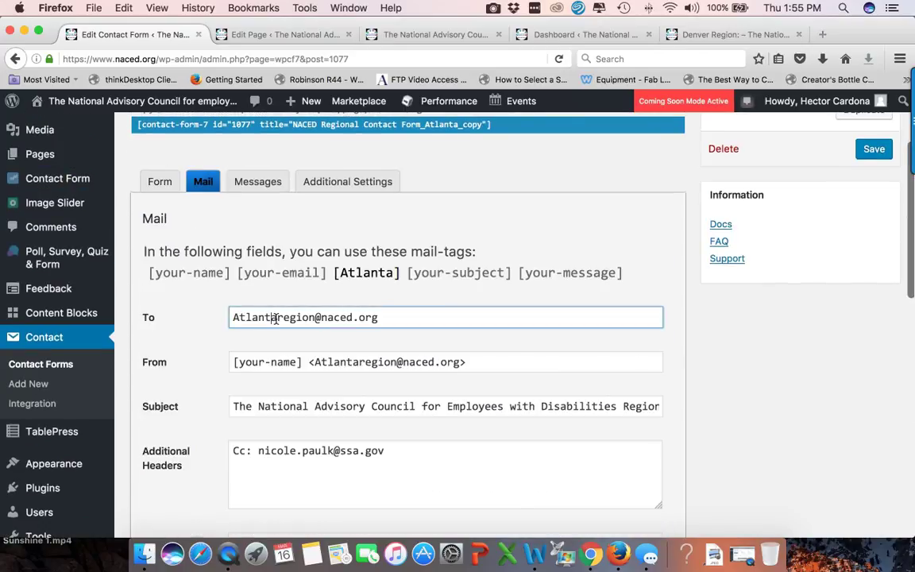
left_click_drag(276, 317, 230, 317)
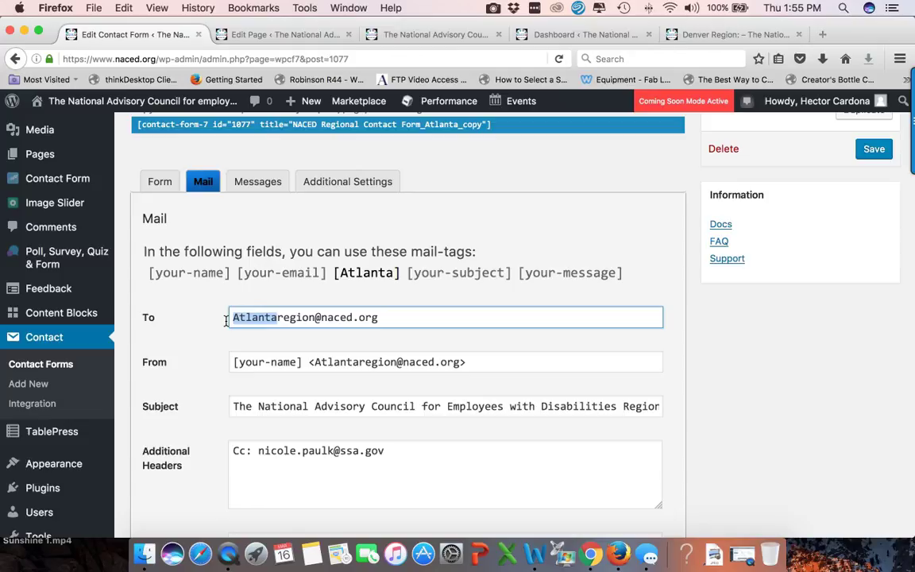
type("Denver")
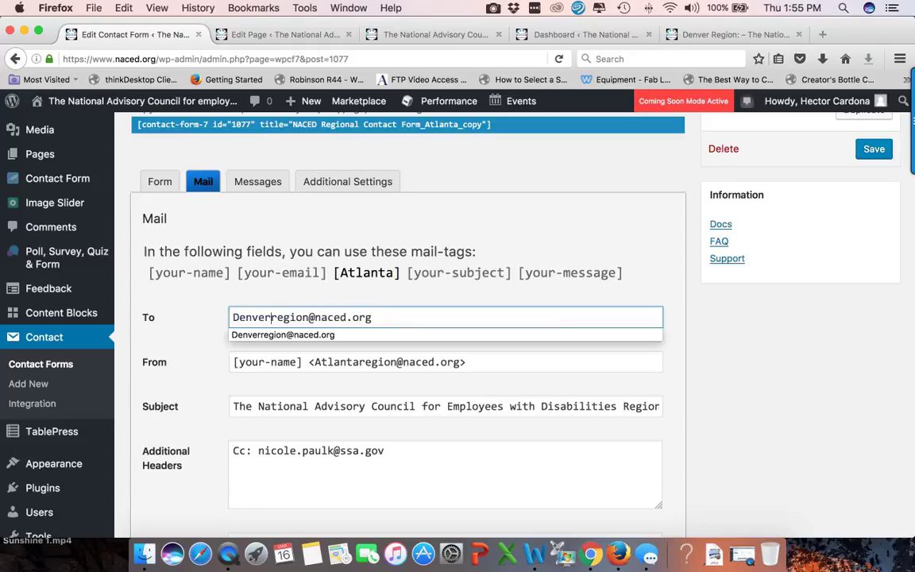
left_click(350, 361)
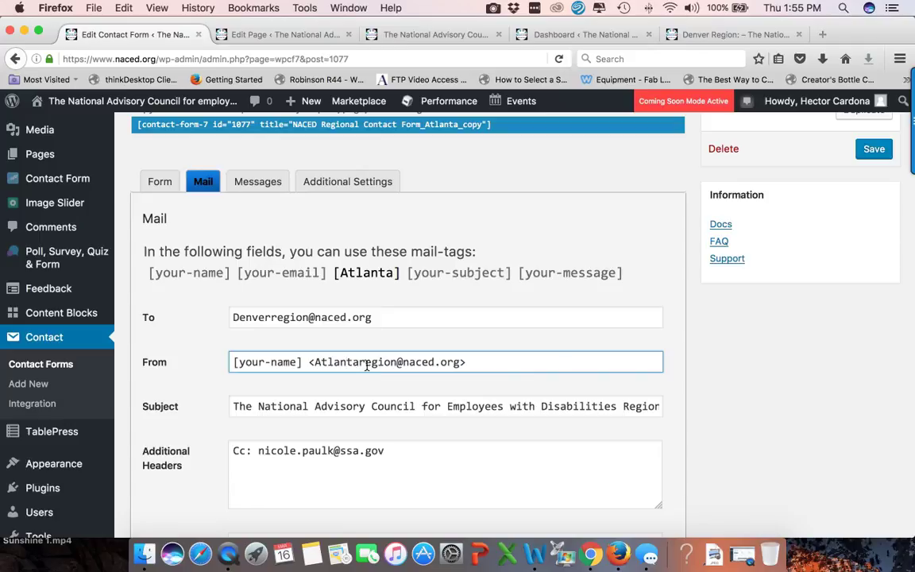
left_click_drag(359, 362, 317, 362)
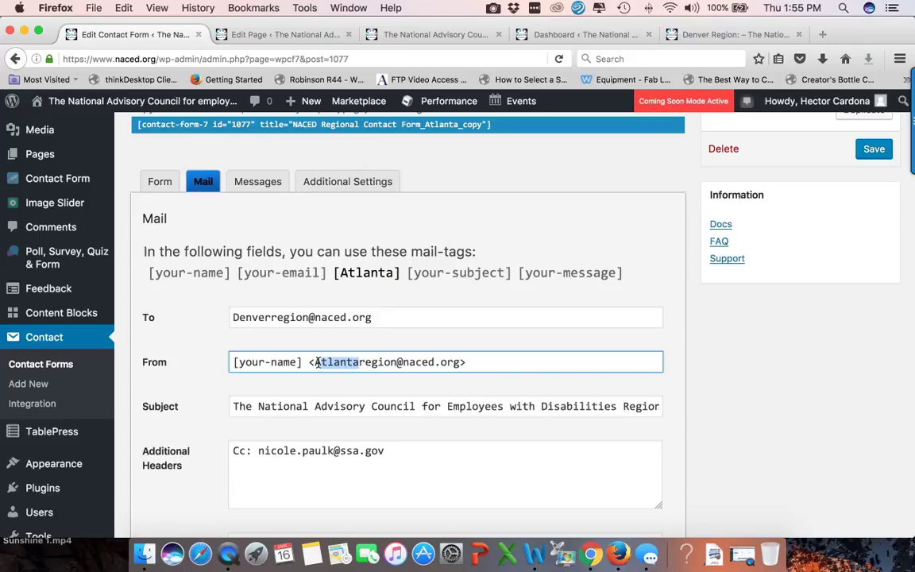
type("Denver")
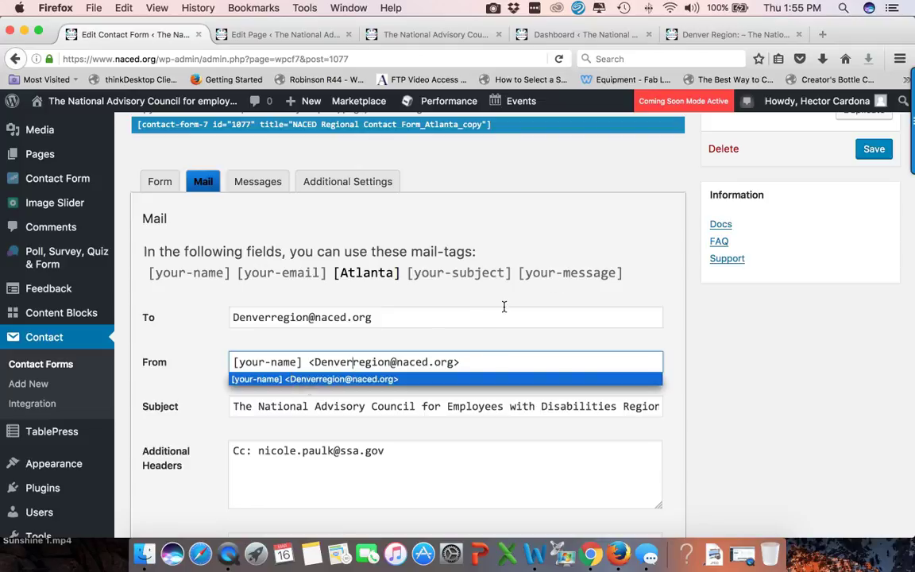
left_click(543, 220)
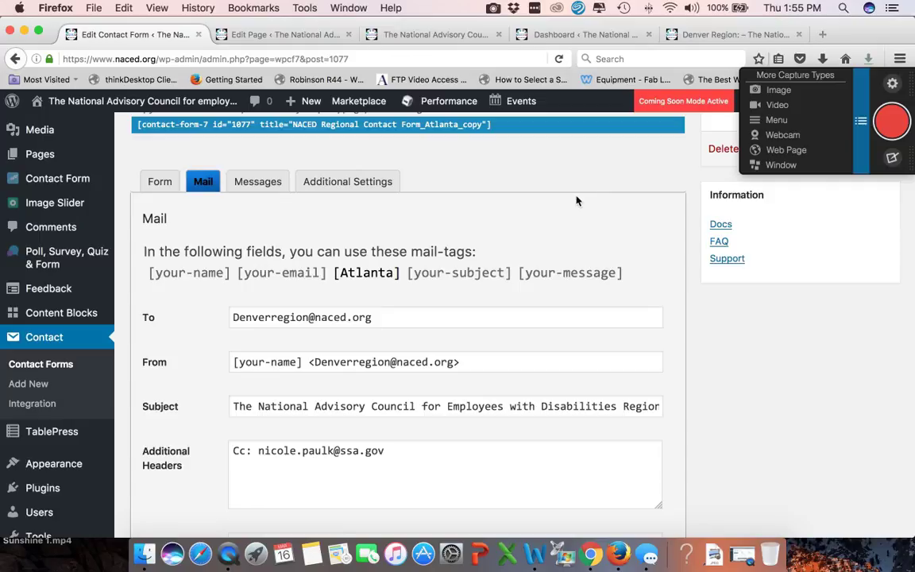
left_click(874, 150)
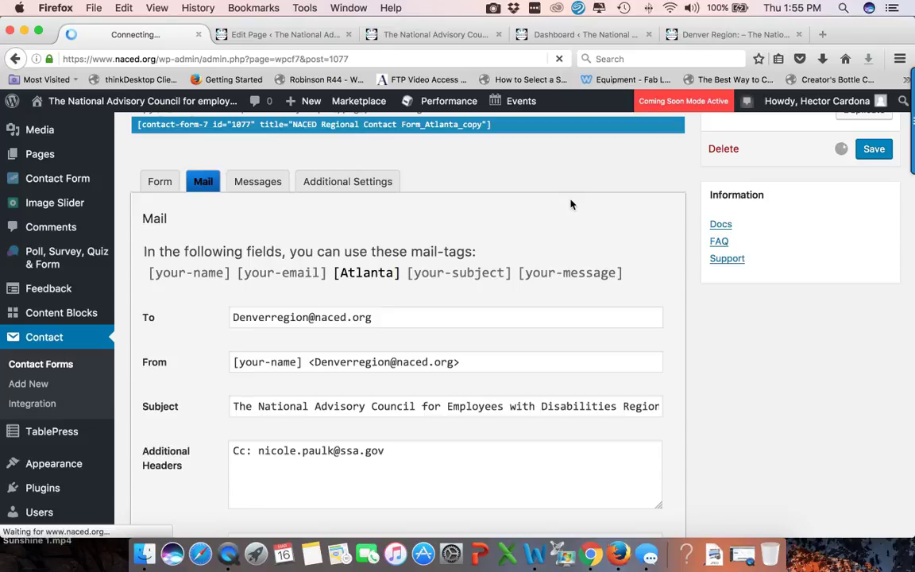
Review the saved Denver form's Form and Mail tabs, then return to the Contact Forms list.
left_click(158, 184)
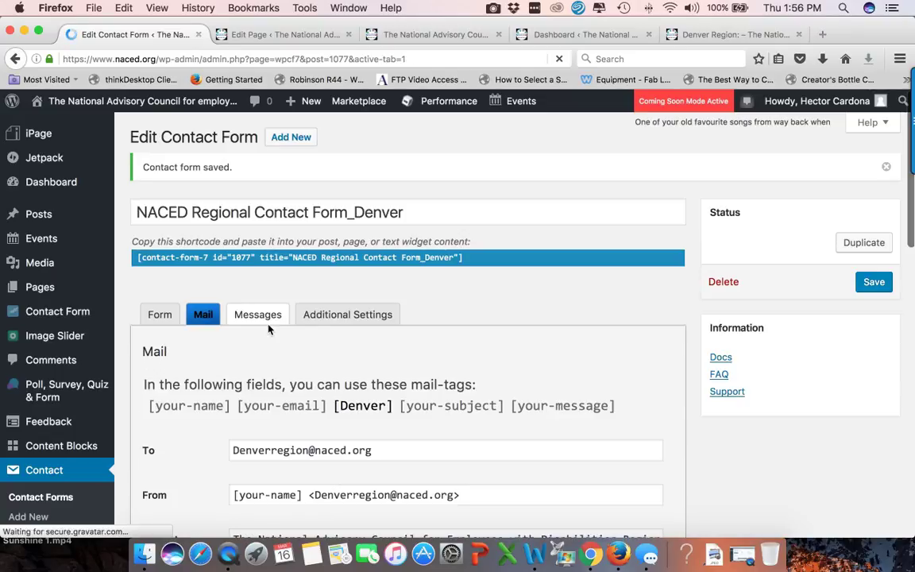
left_click(159, 316)
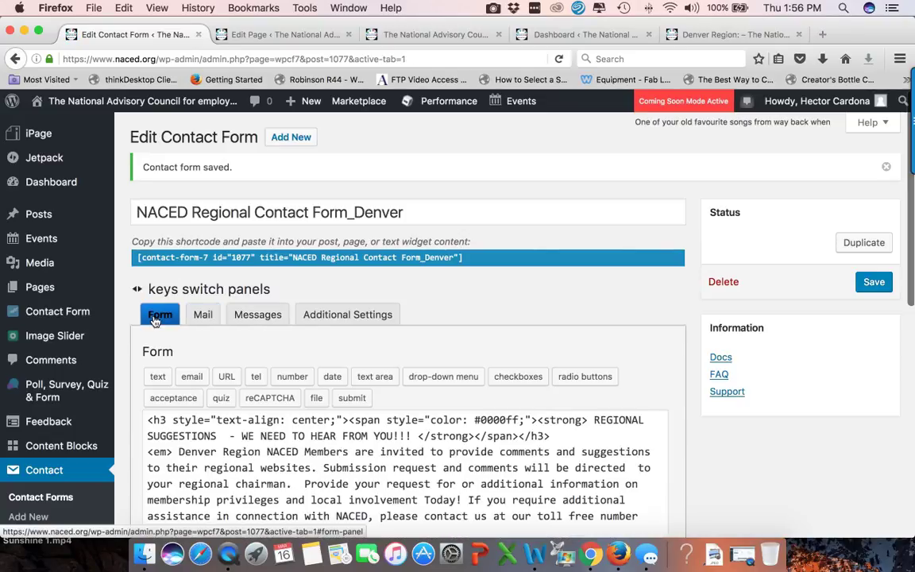
scroll(330, 365, "down", 5)
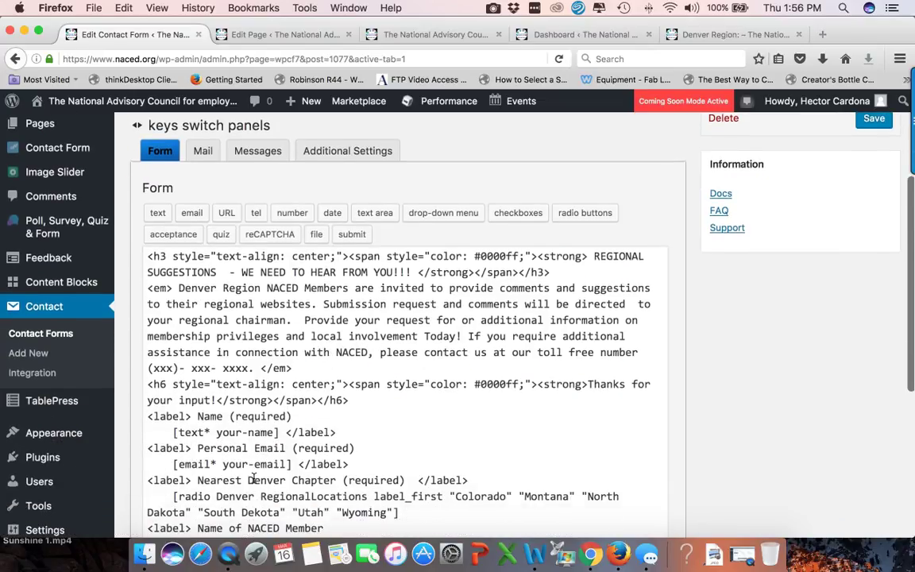
left_click(199, 151)
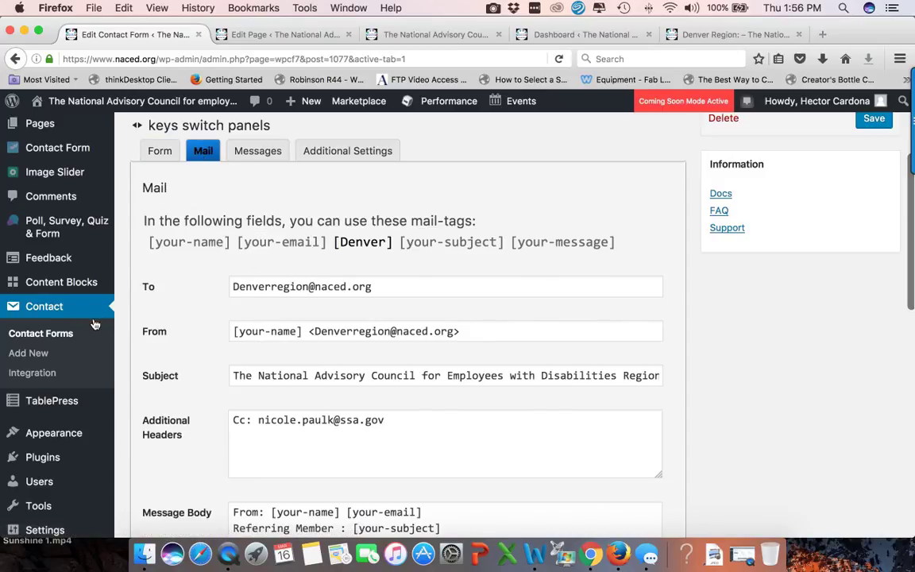
left_click(46, 337)
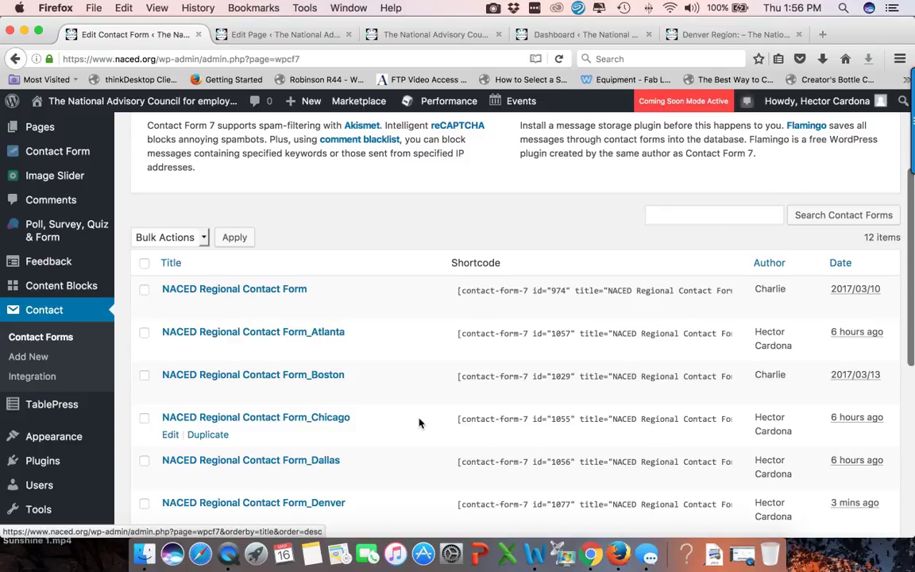
Copy the Denver form's shortcode (id 1077) from its row in the forms list.
scroll(420, 422, "down", 3)
scroll(419, 422, "down", 2)
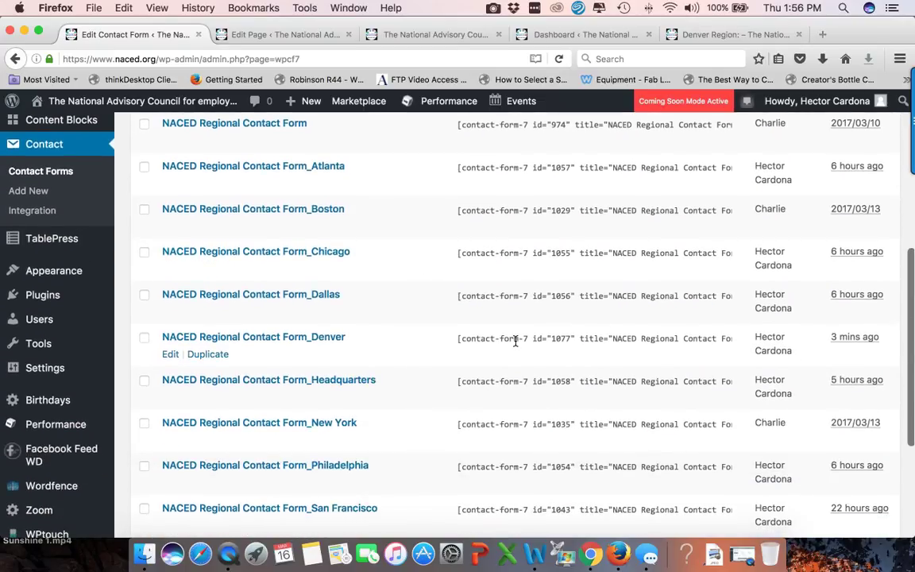
left_click(515, 339)
key("super+c")
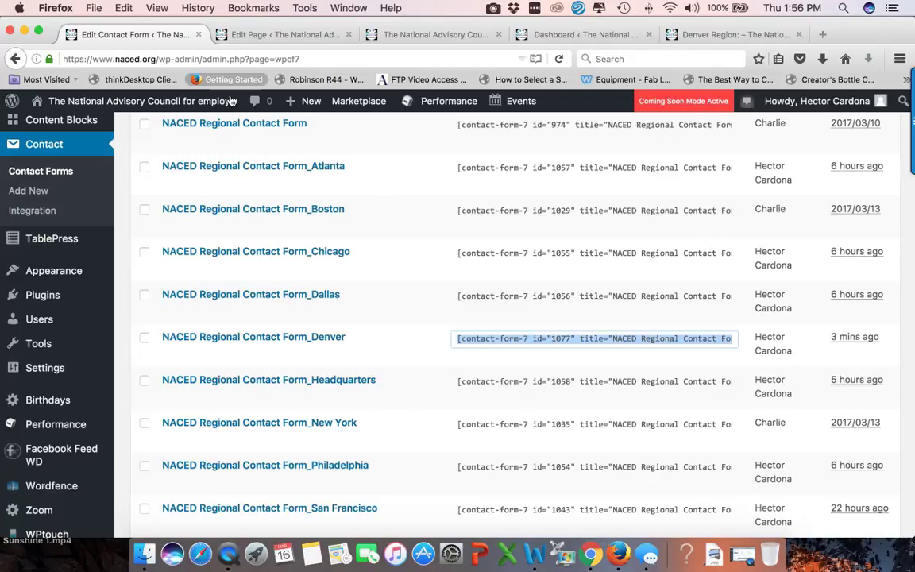
scroll(43, 249, "down", 3)
scroll(44, 249, "up", 5)
scroll(43, 249, "up", 2)
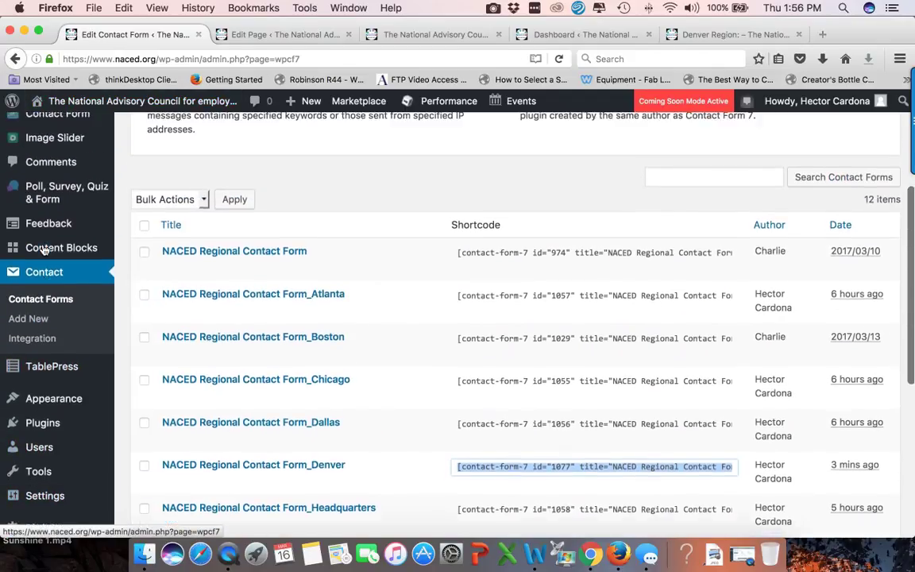
scroll(44, 250, "up", 2)
scroll(43, 250, "up", 2)
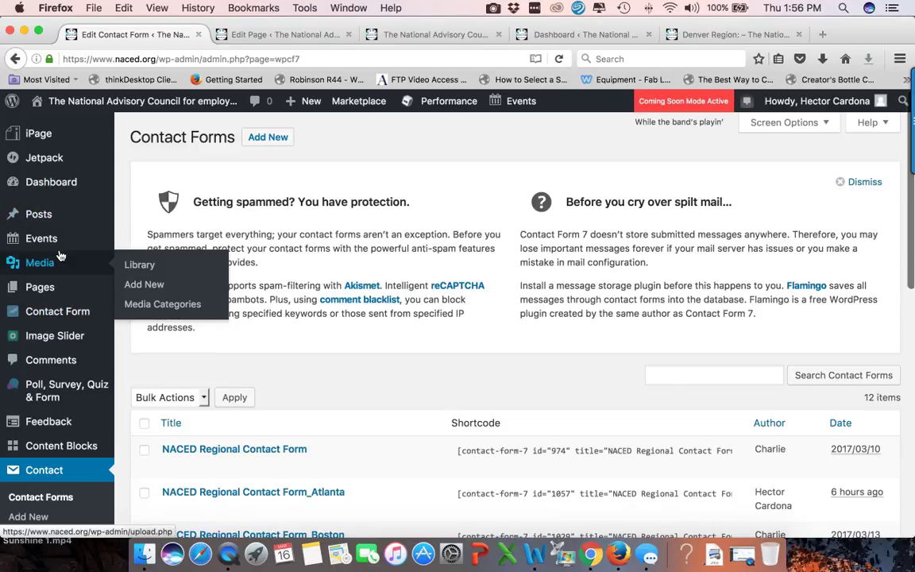
scroll(55, 255, "down", 2)
scroll(61, 256, "up", 2)
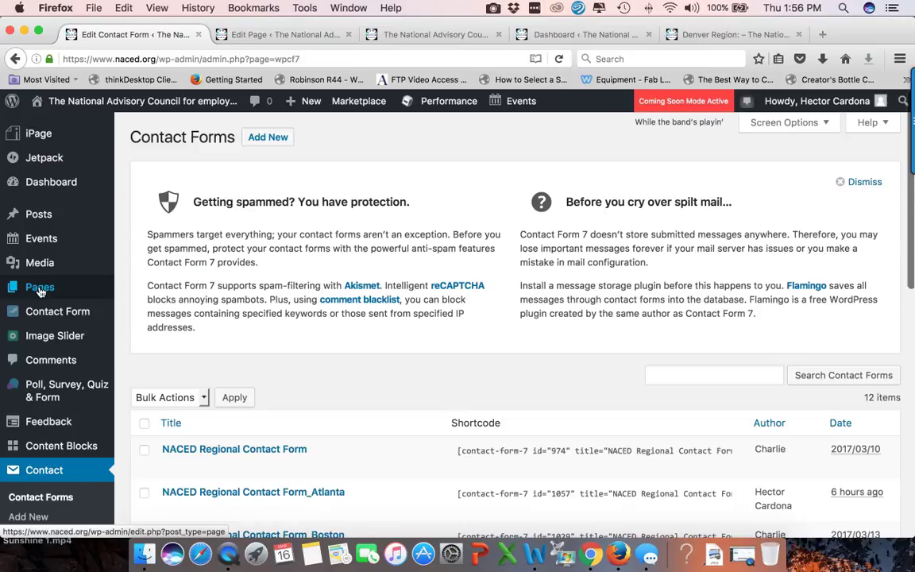
Paste the Denver shortcode over the old contact-form-7 shortcode on the Denver Region page and preview it.
left_click(283, 34)
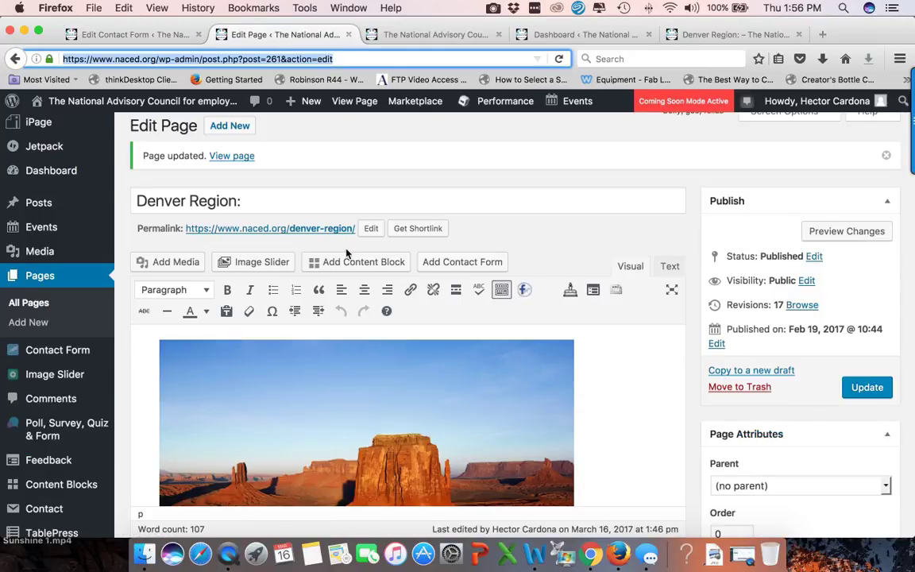
scroll(371, 321, "down", 3)
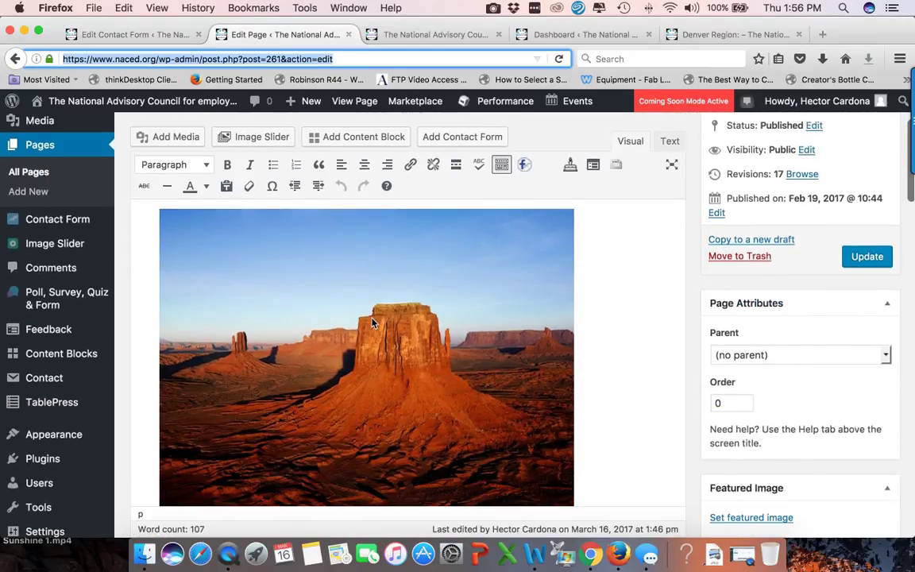
scroll(371, 317, "down", 3)
scroll(372, 317, "down", 2)
scroll(372, 318, "down", 3)
scroll(372, 317, "down", 4)
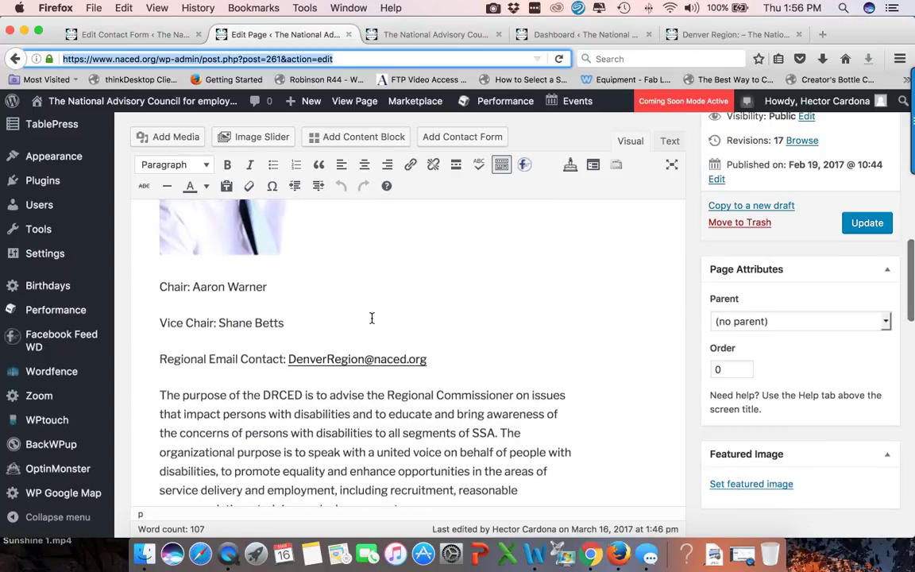
scroll(369, 322, "down", 2)
scroll(372, 317, "down", 1)
left_click_drag(570, 388, 147, 384)
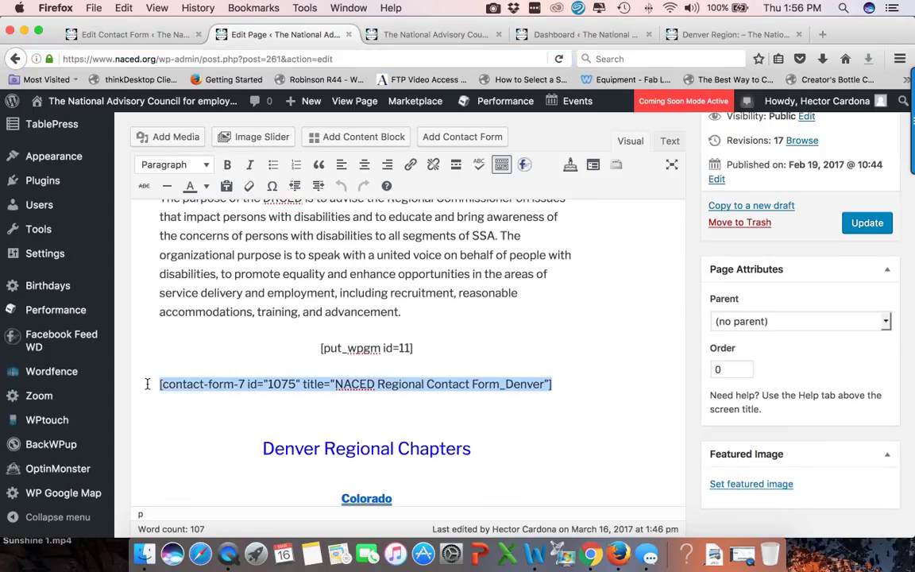
key("super+v")
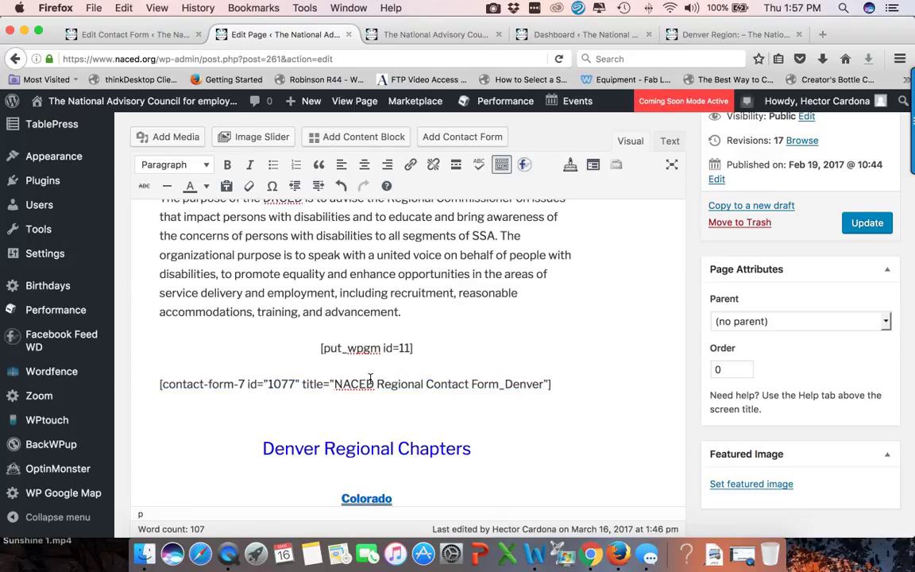
scroll(486, 384, "up", 5)
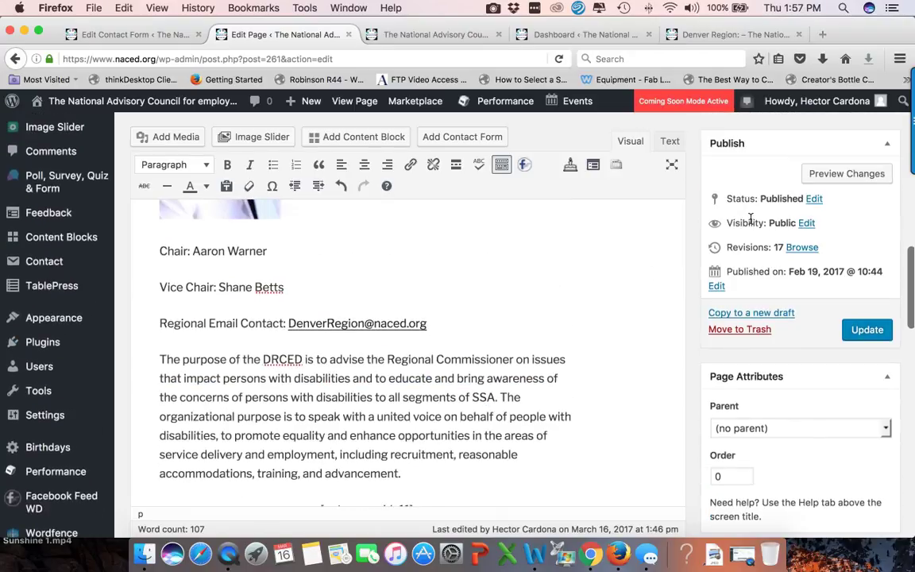
left_click(831, 175)
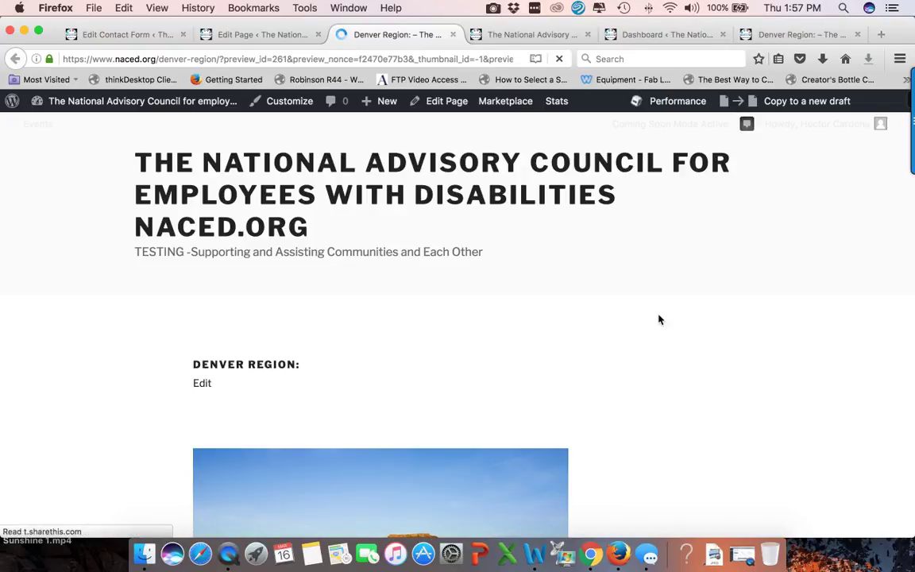
scroll(734, 341, "down", 1)
scroll(735, 341, "down", 4)
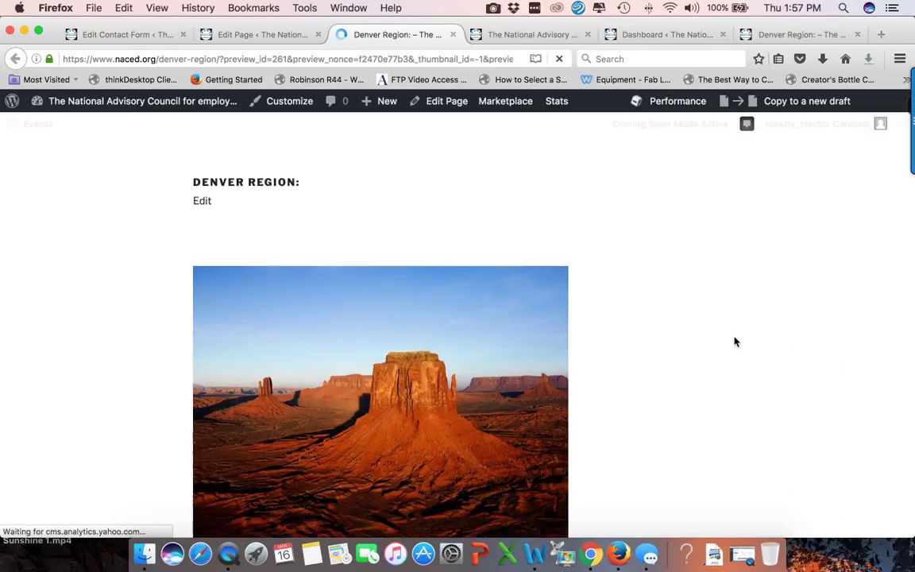
scroll(735, 341, "down", 5)
scroll(734, 341, "down", 4)
scroll(735, 342, "down", 5)
scroll(735, 342, "down", 5)
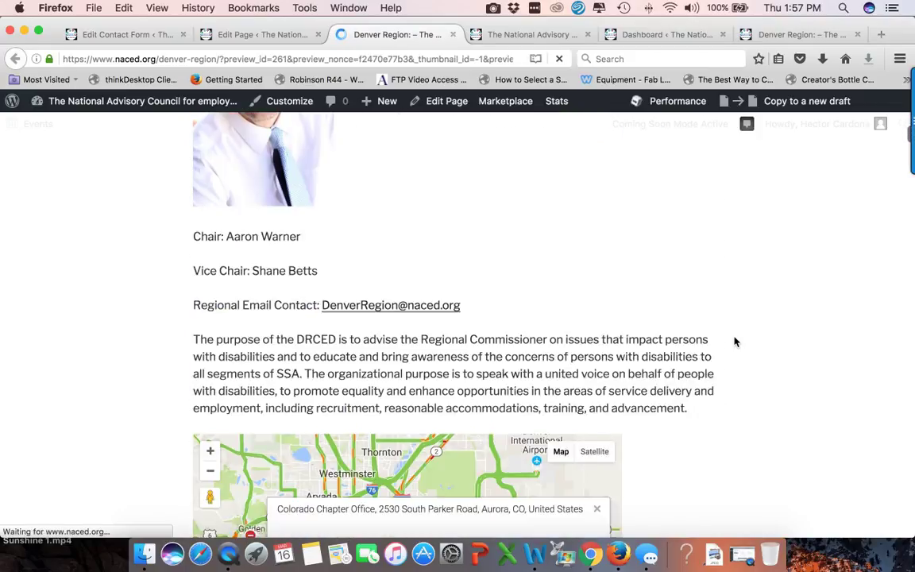
scroll(735, 342, "down", 3)
scroll(735, 341, "down", 5)
scroll(735, 341, "down", 3)
scroll(735, 342, "down", 1)
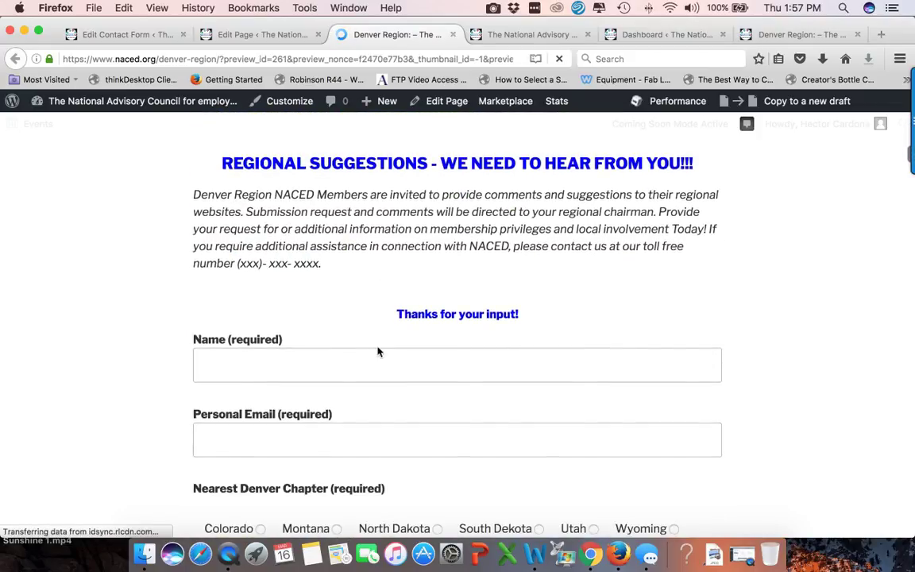
scroll(359, 357, "down", 3)
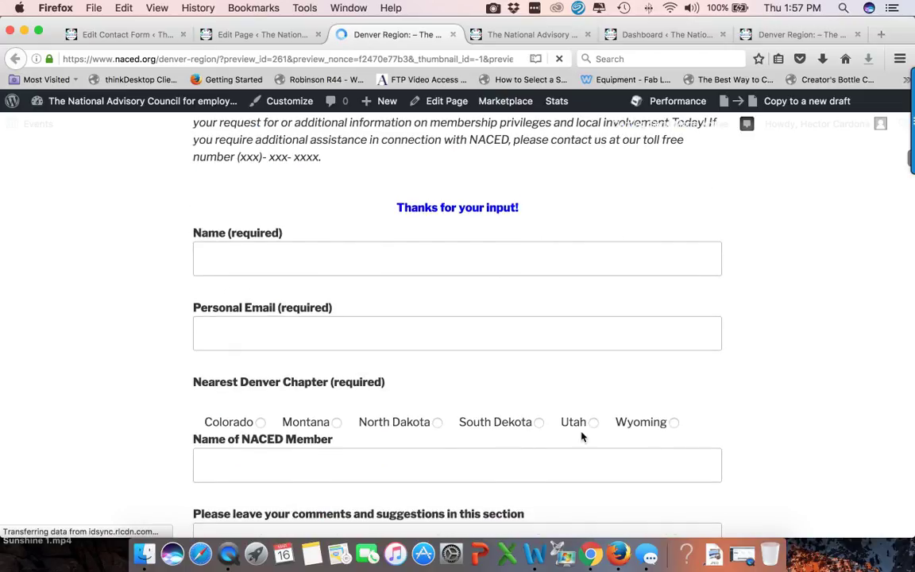
scroll(754, 416, "down", 8)
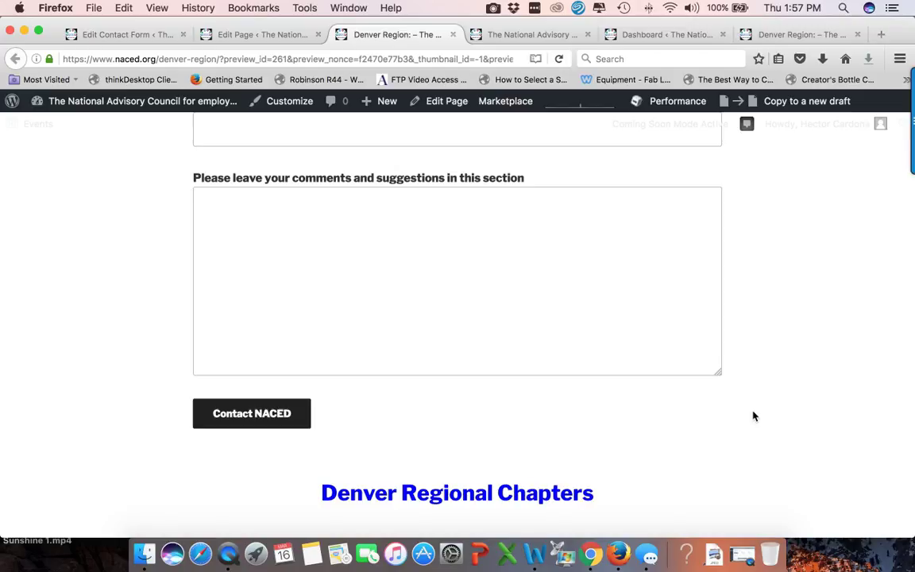
scroll(754, 416, "down", 2)
scroll(754, 416, "up", 5)
scroll(754, 416, "up", 4)
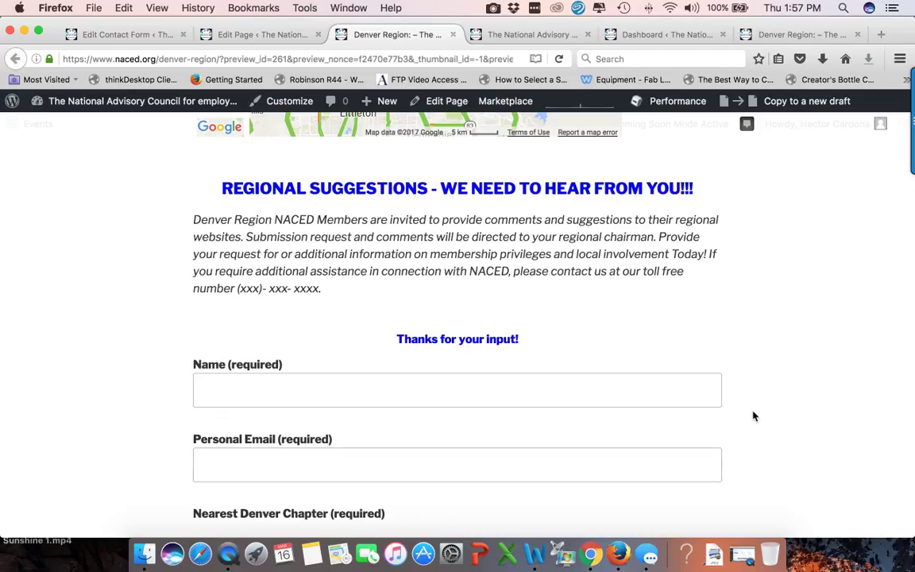
scroll(754, 416, "up", 3)
scroll(754, 416, "up", 4)
scroll(754, 416, "up", 1)
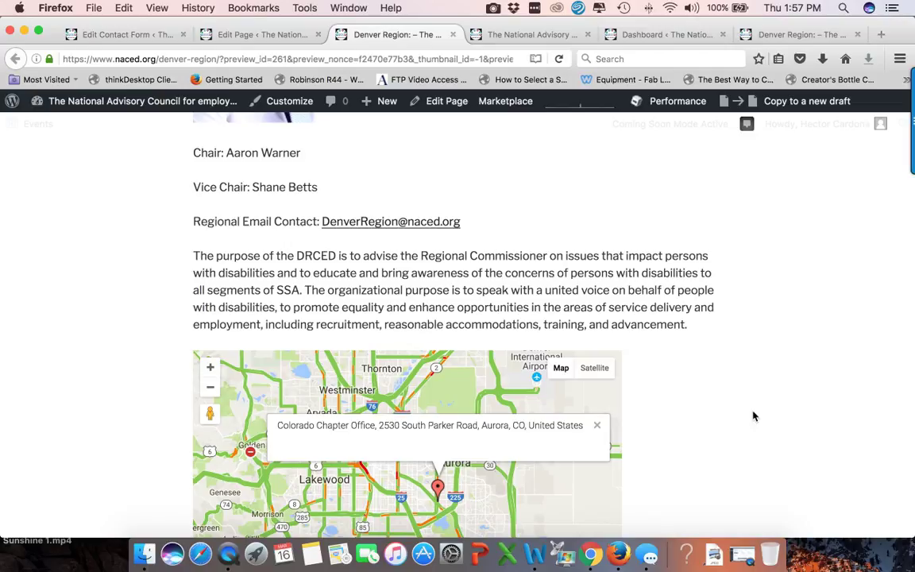
scroll(754, 416, "down", 2)
scroll(753, 416, "down", 4)
scroll(754, 416, "down", 5)
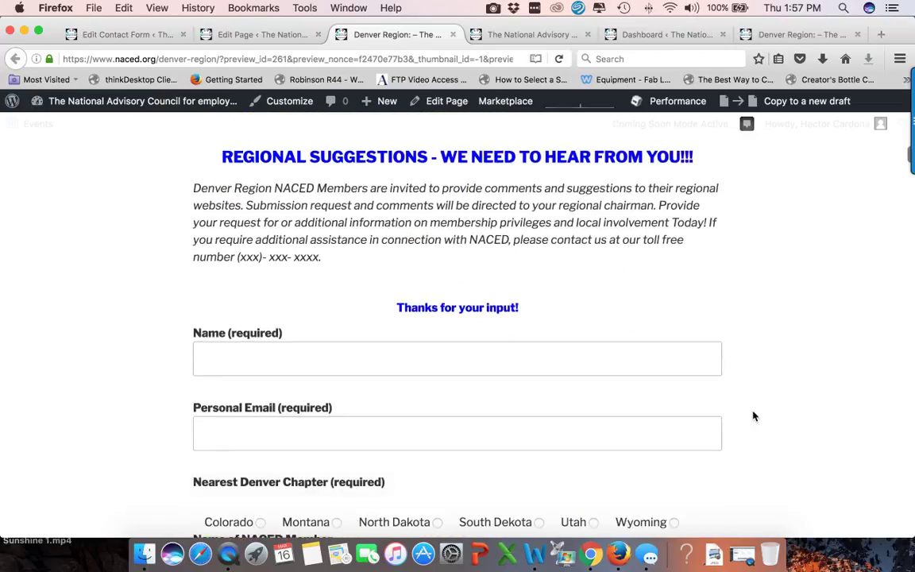
scroll(753, 417, "down", 5)
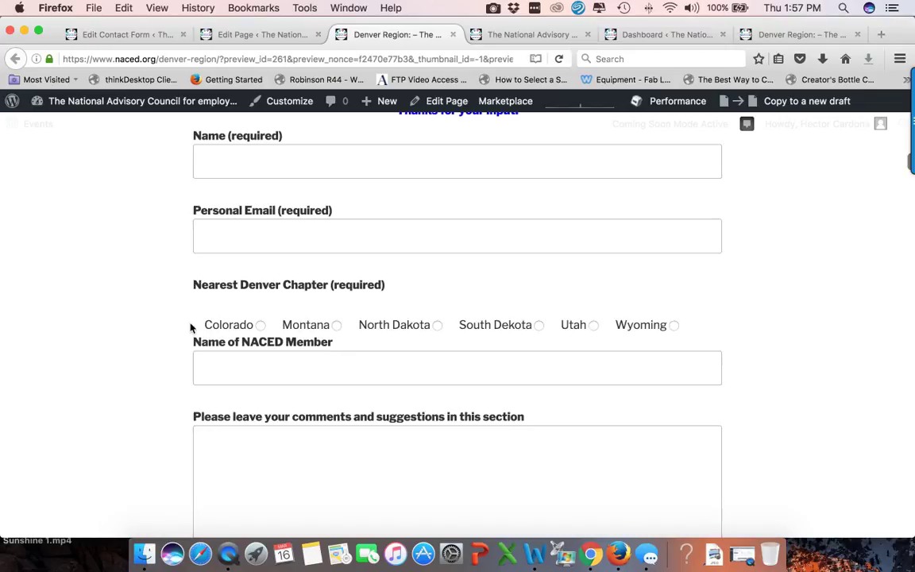